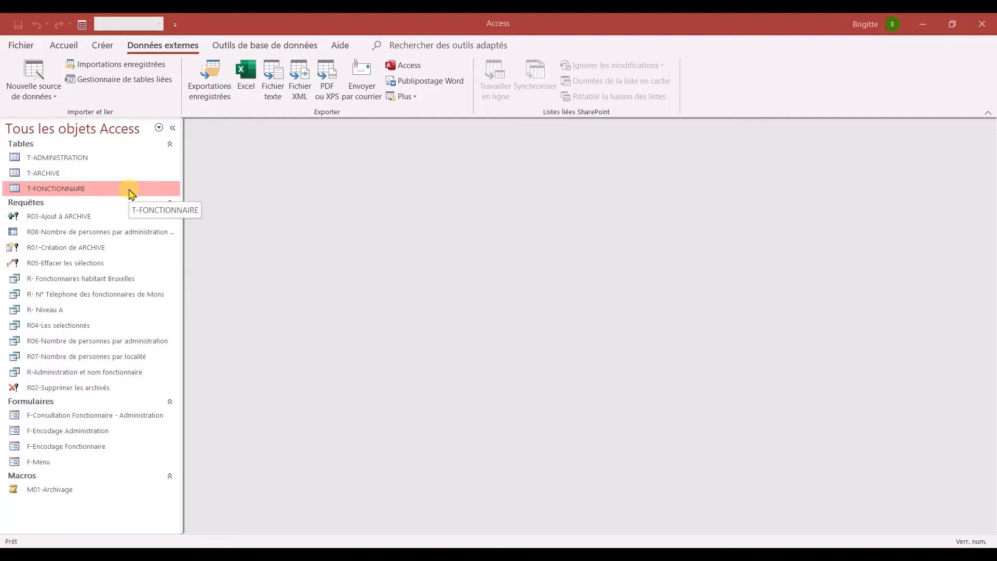
In the T-FONCTIONNAIRE table, tick SelectionF for record 31, the last employee living in Wavre, and close the table.
double_click(130, 192)
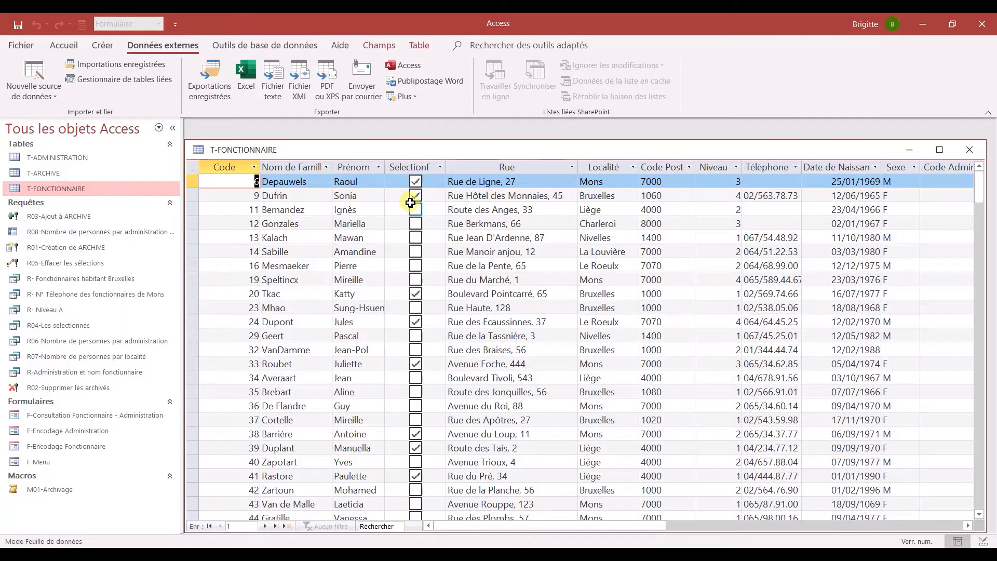
scroll(407, 387, down, 5)
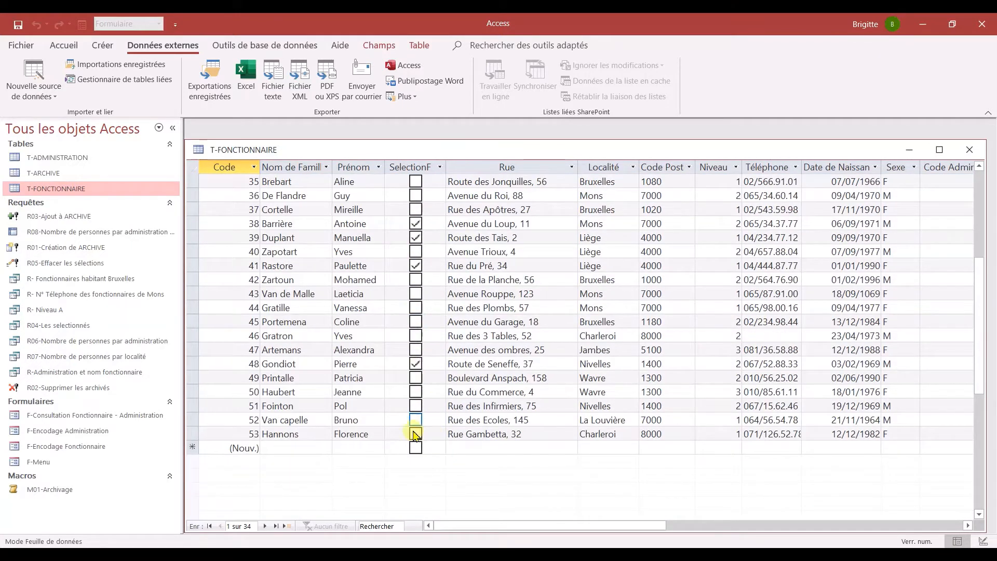
click(416, 392)
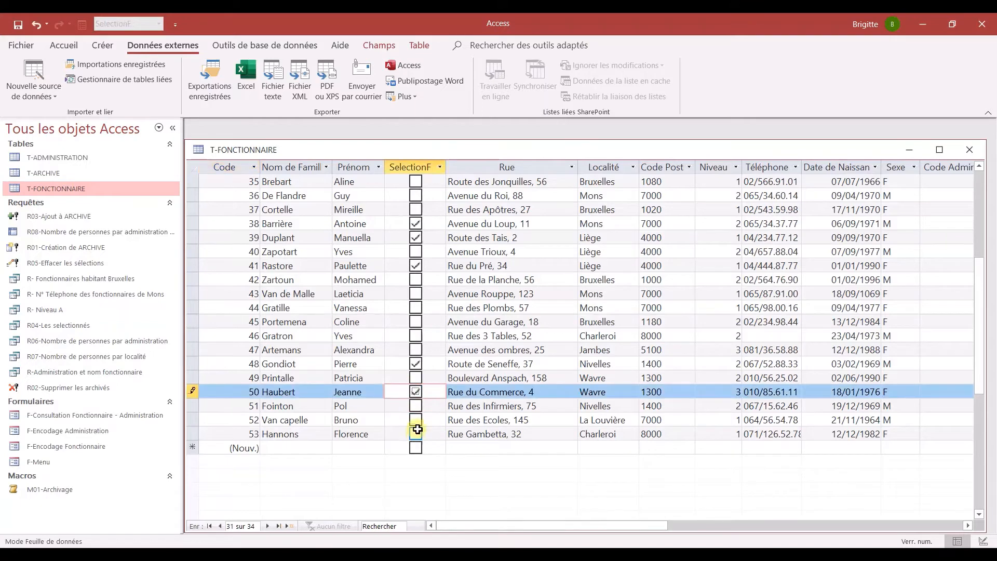
click(969, 150)
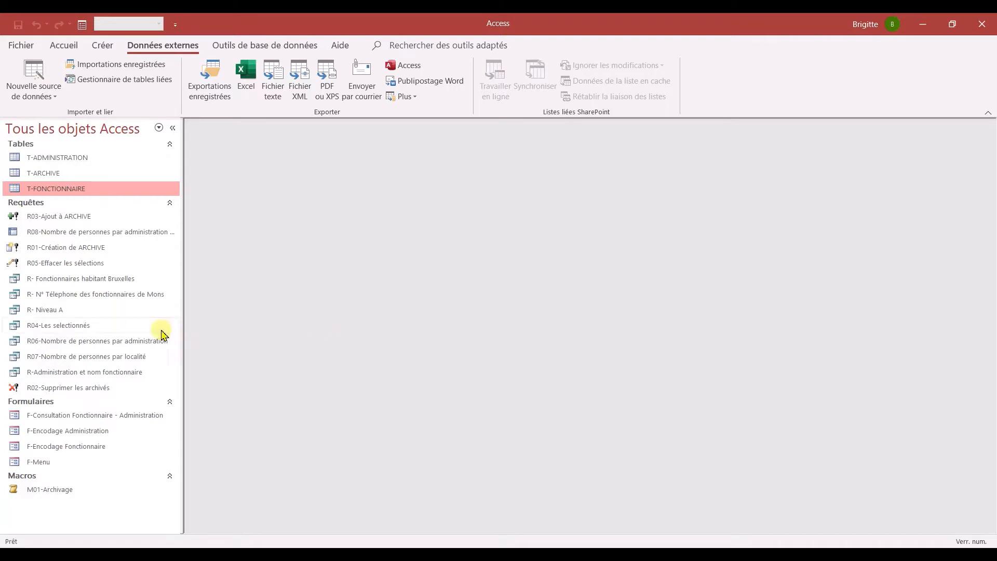
Open the R04-Les selectionnés query to check the list of selected employees, and close it.
click(85, 325)
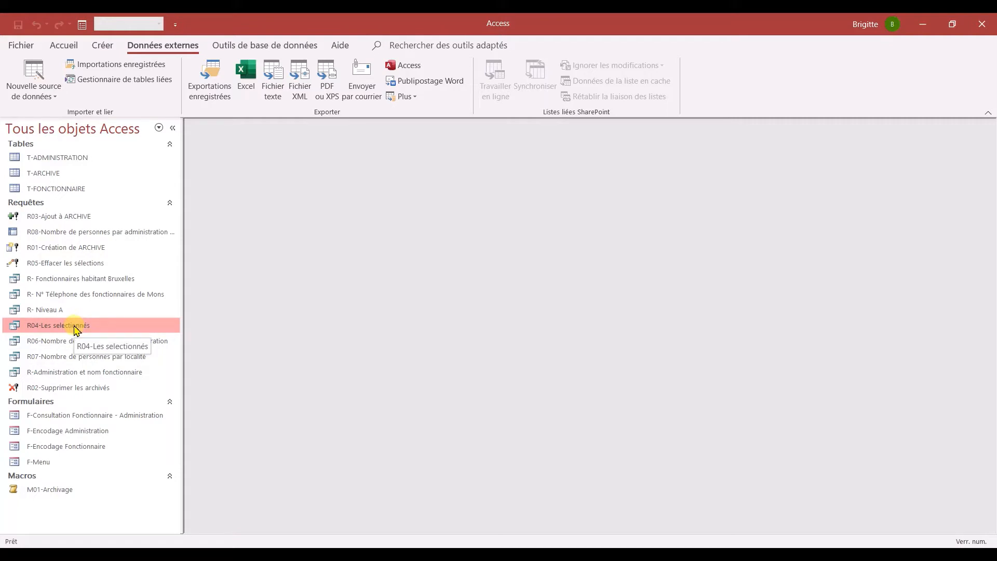
double_click(76, 327)
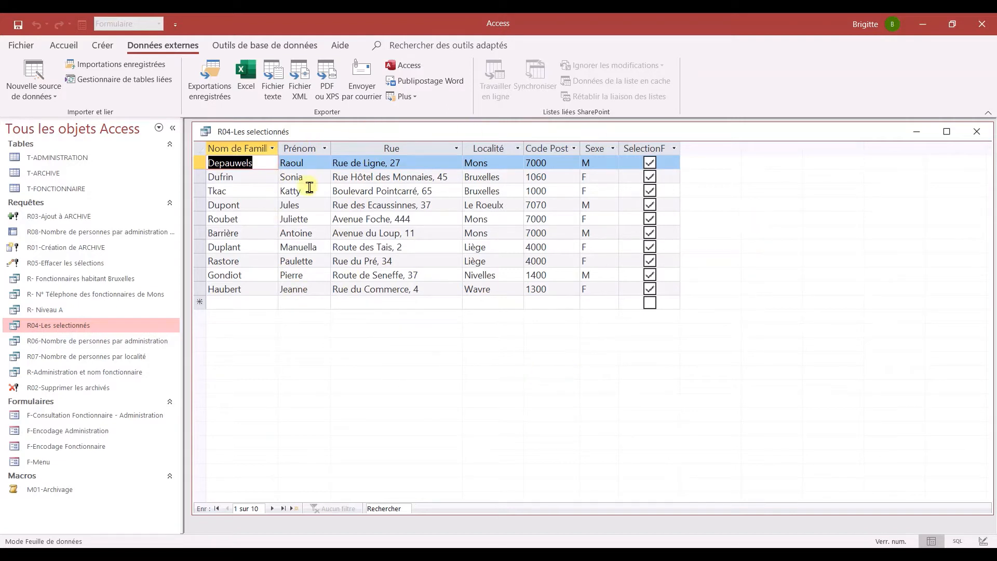
click(977, 131)
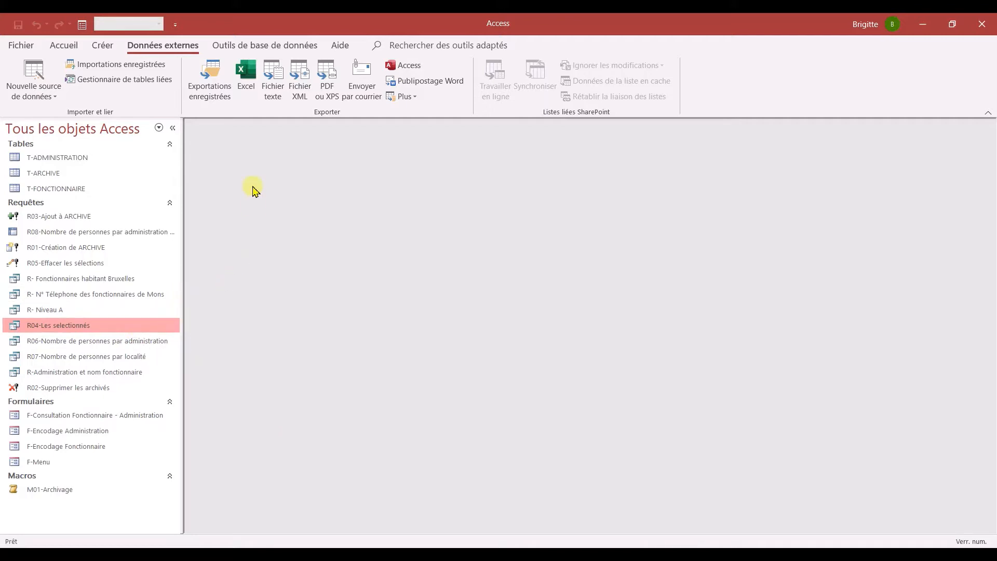
click(104, 46)
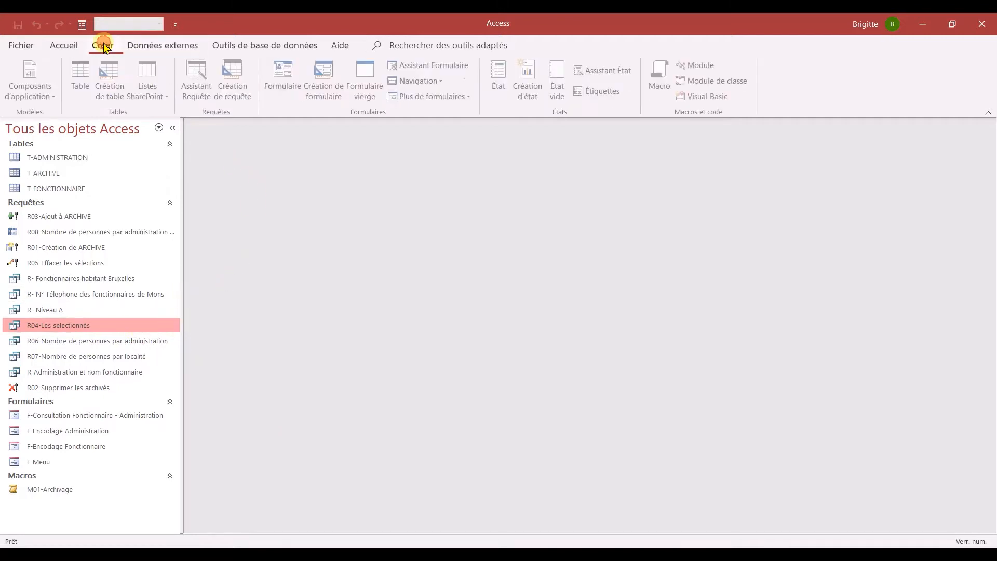
click(531, 87)
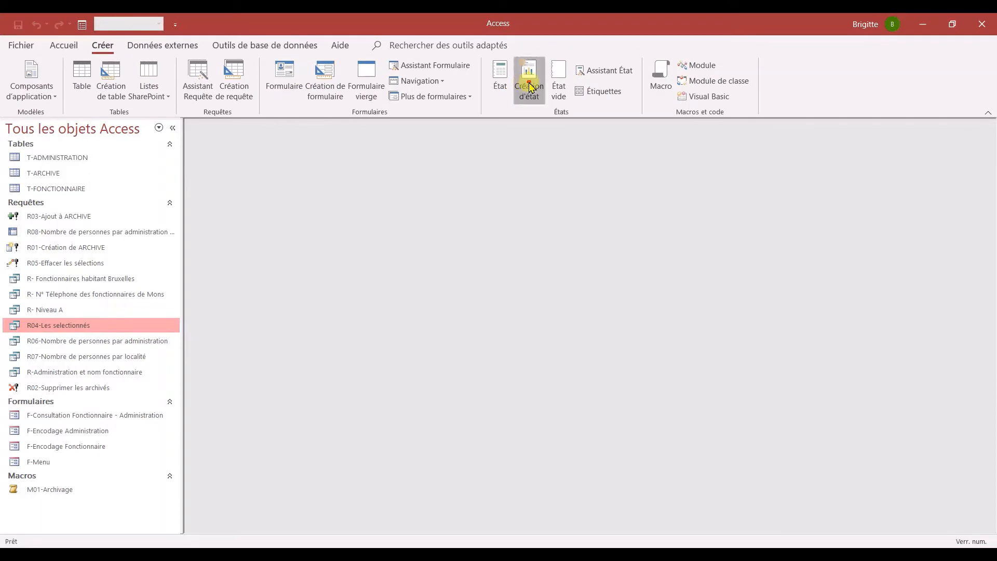
drag(365, 159, 469, 122)
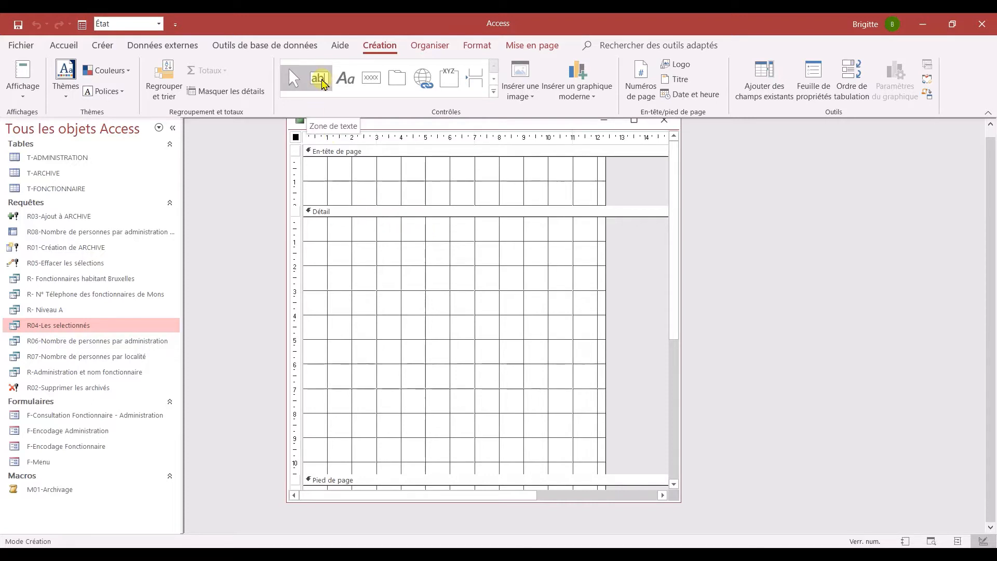
click(320, 79)
click(337, 239)
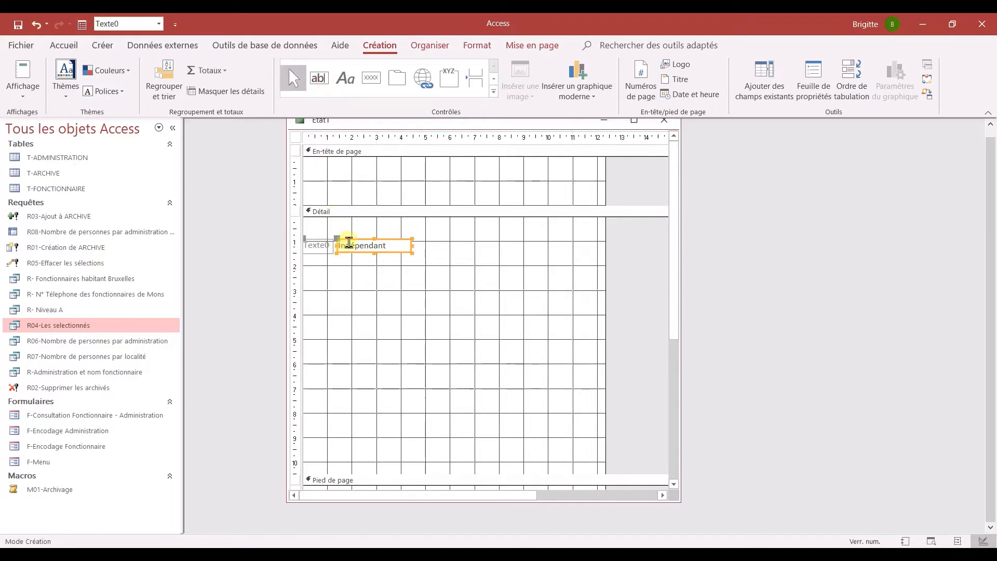
click(349, 243)
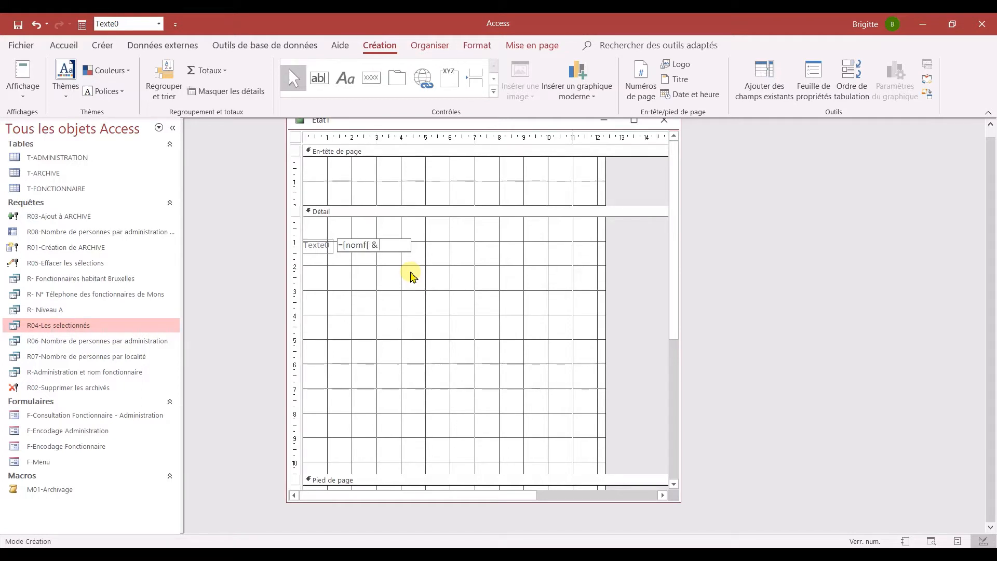
text(" " &)
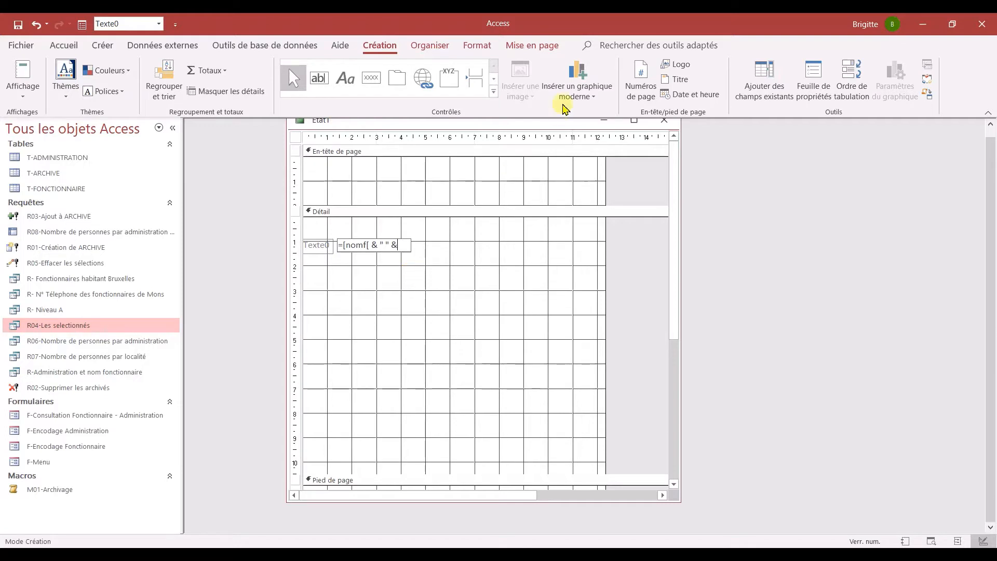
click(664, 124)
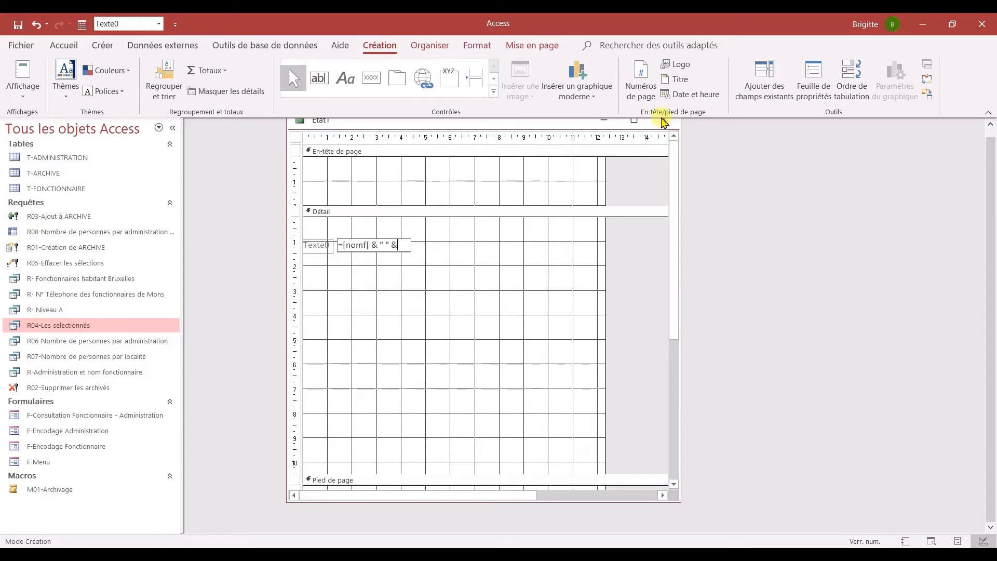
click(663, 122)
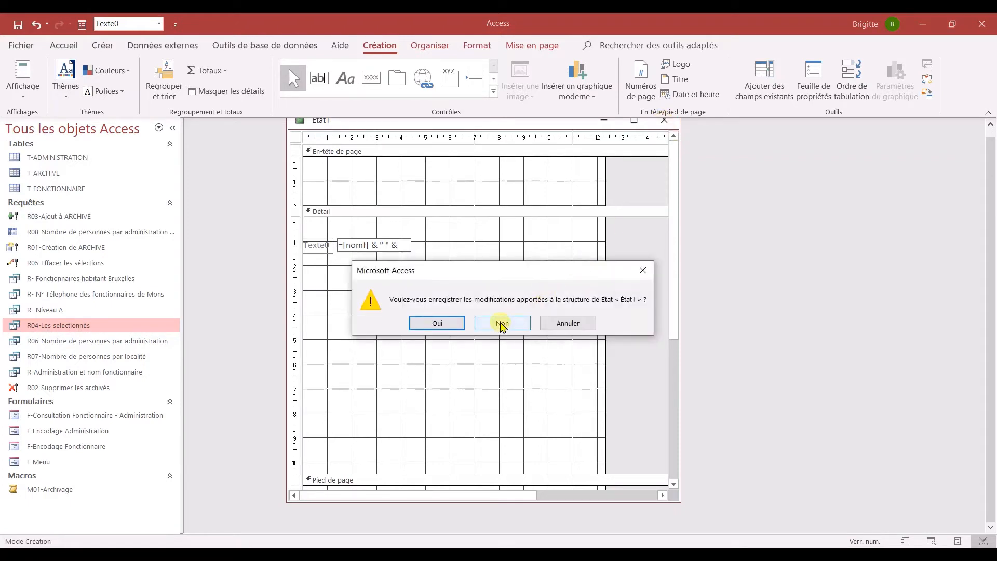
click(503, 323)
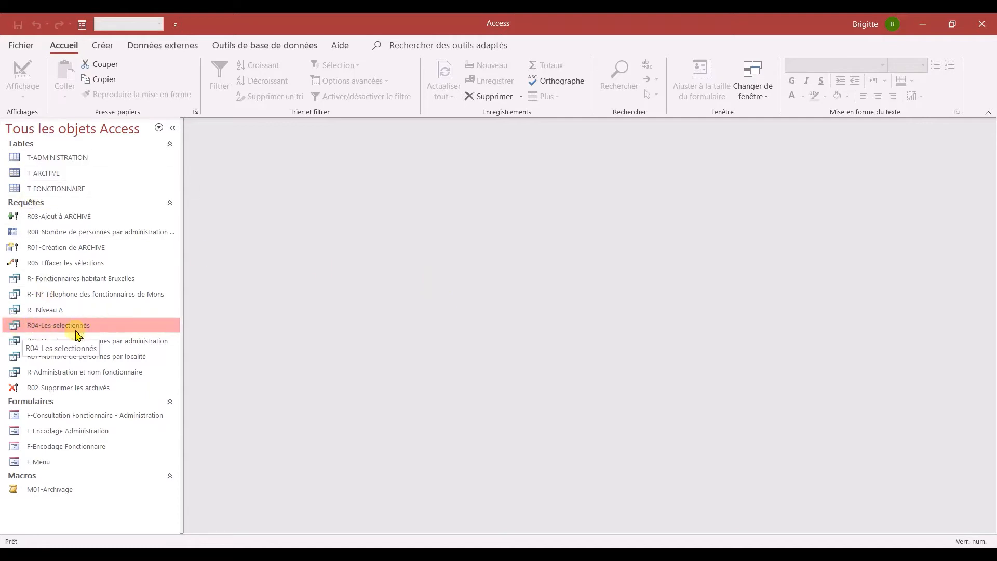
Start a Word mail merge from the R04-Les selectionnés query in a new document, maximize Word and dismiss the merge wizard.
double_click(44, 327)
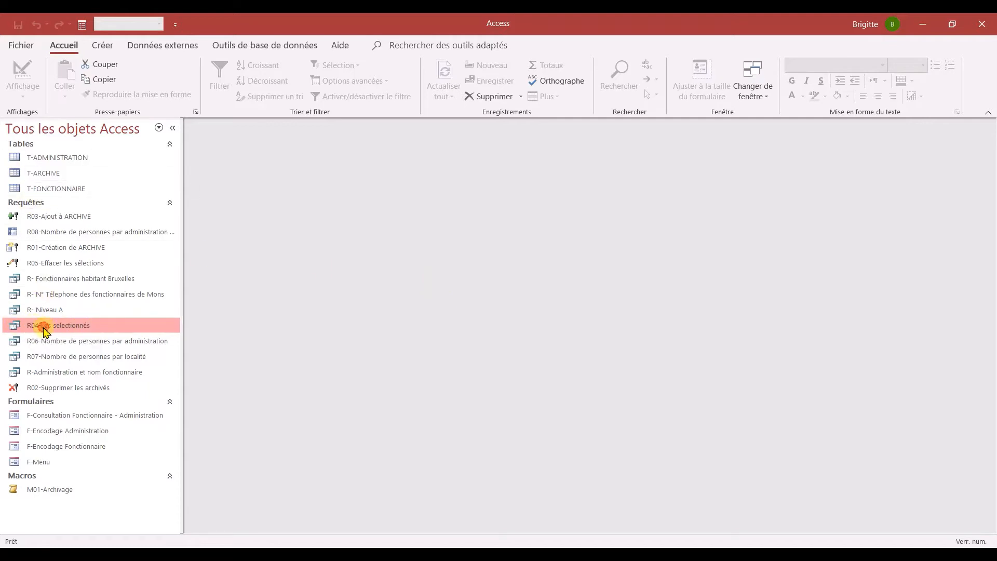
click(175, 49)
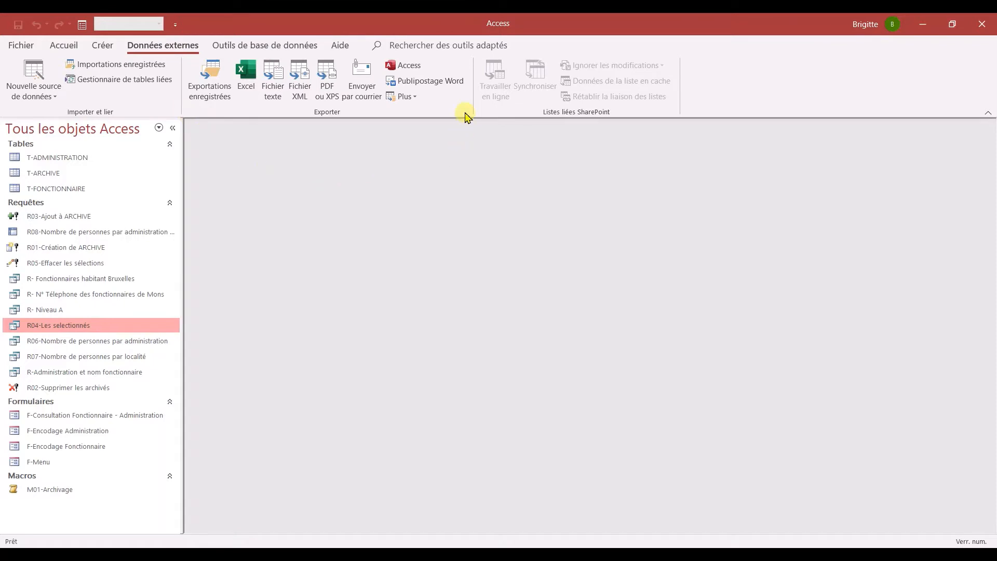
click(423, 83)
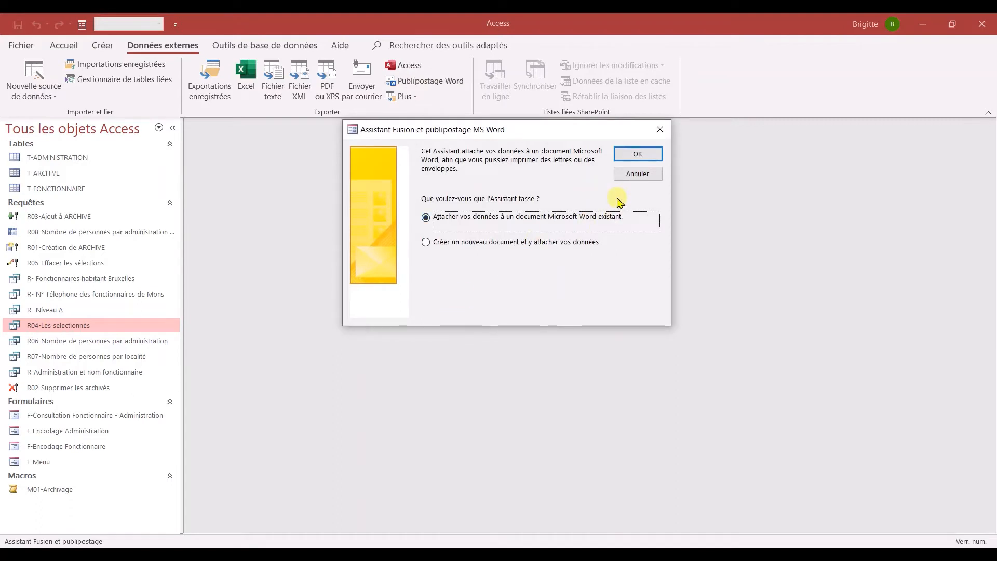
click(426, 243)
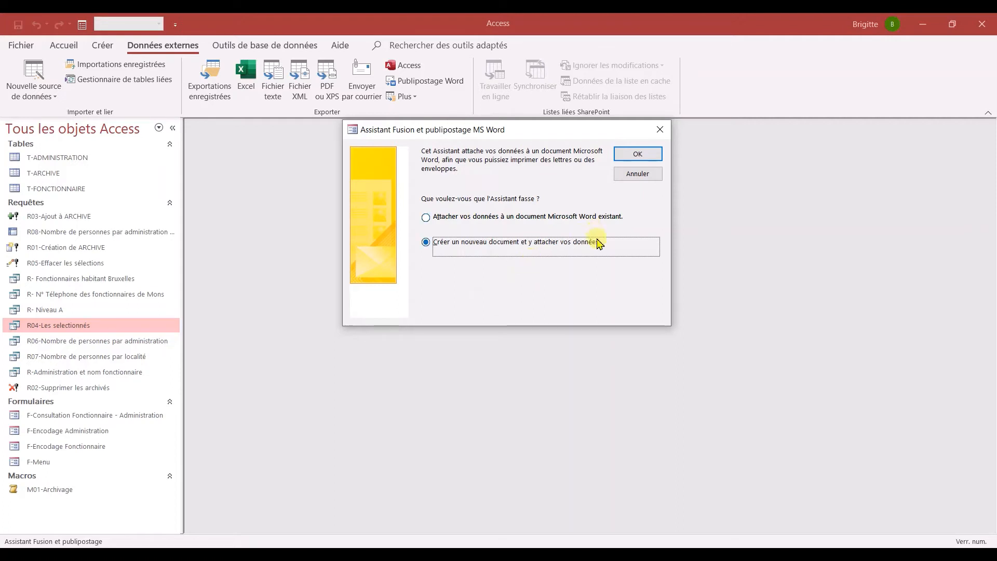
click(629, 154)
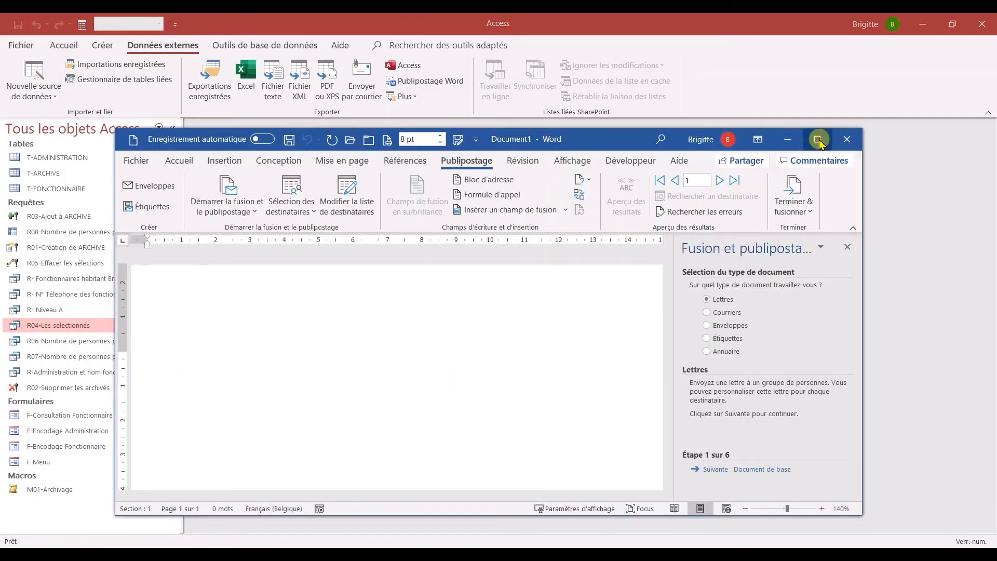
click(817, 139)
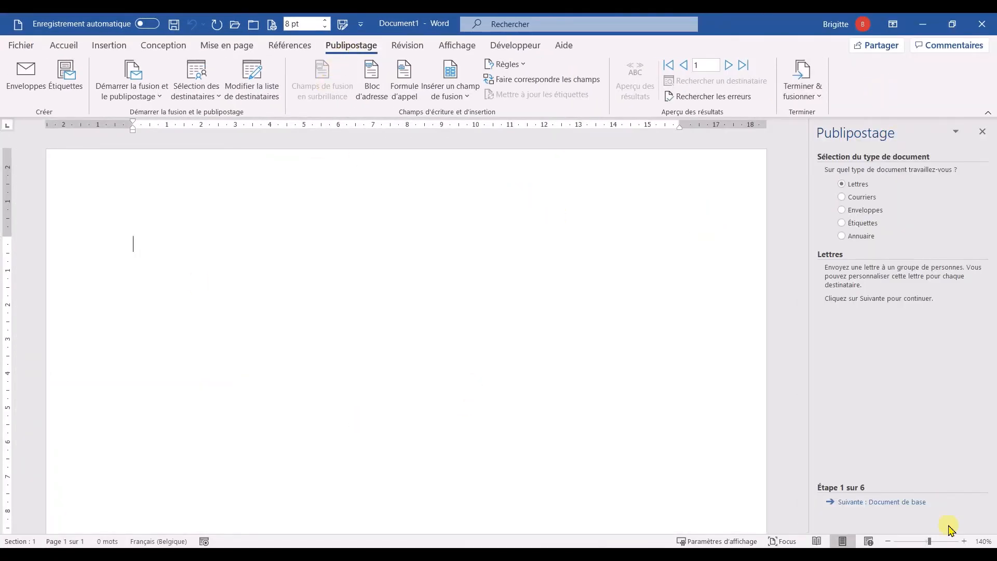
click(982, 133)
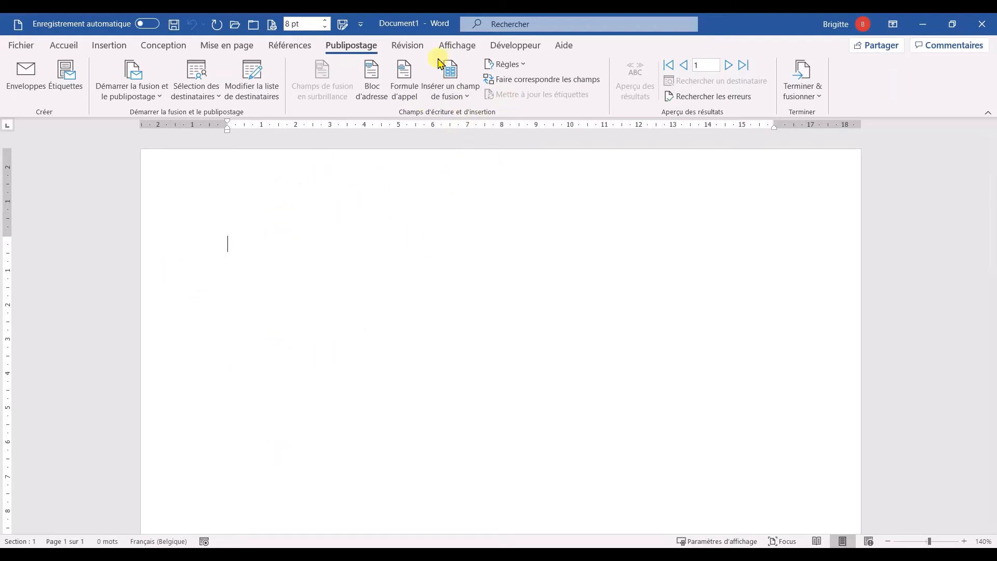
Insert the merge fields NomF and PrenomF, separated by a space, on the first line and RueF on the second.
click(469, 98)
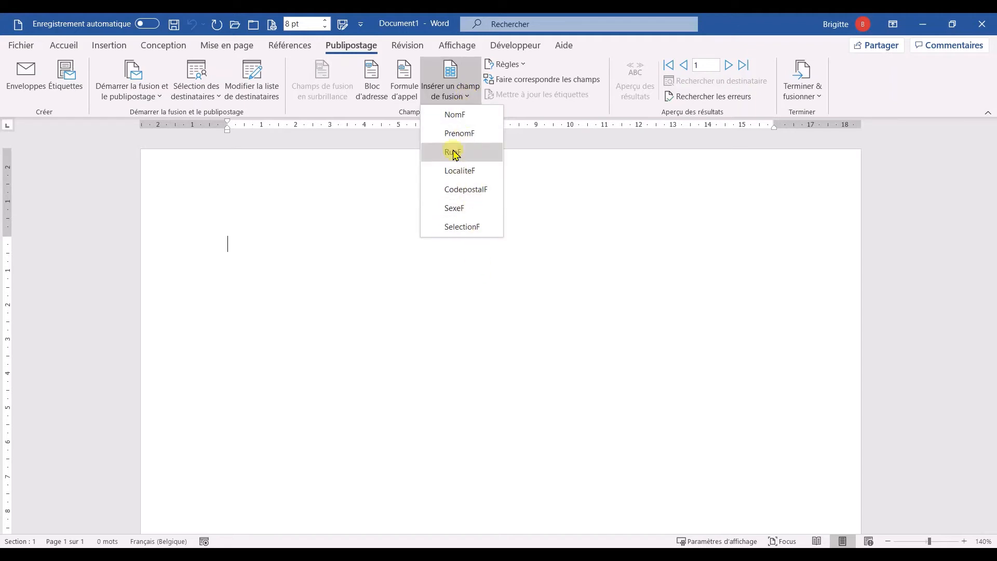
click(456, 115)
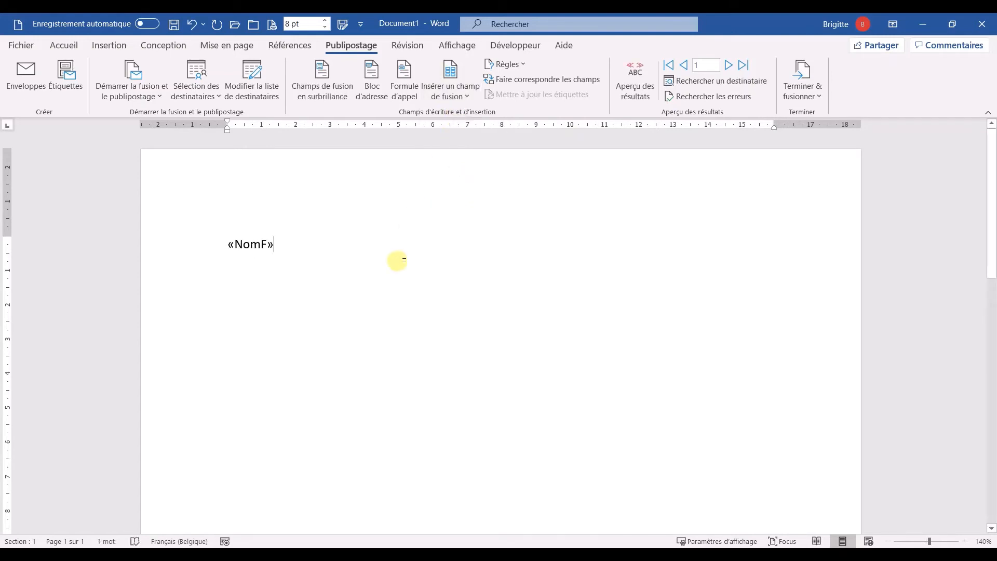
click(451, 98)
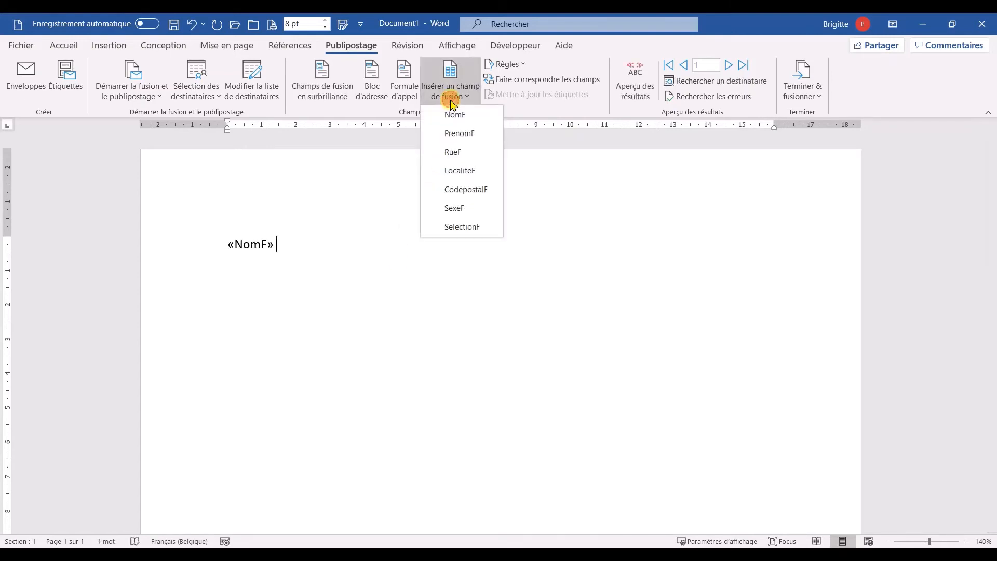
click(462, 135)
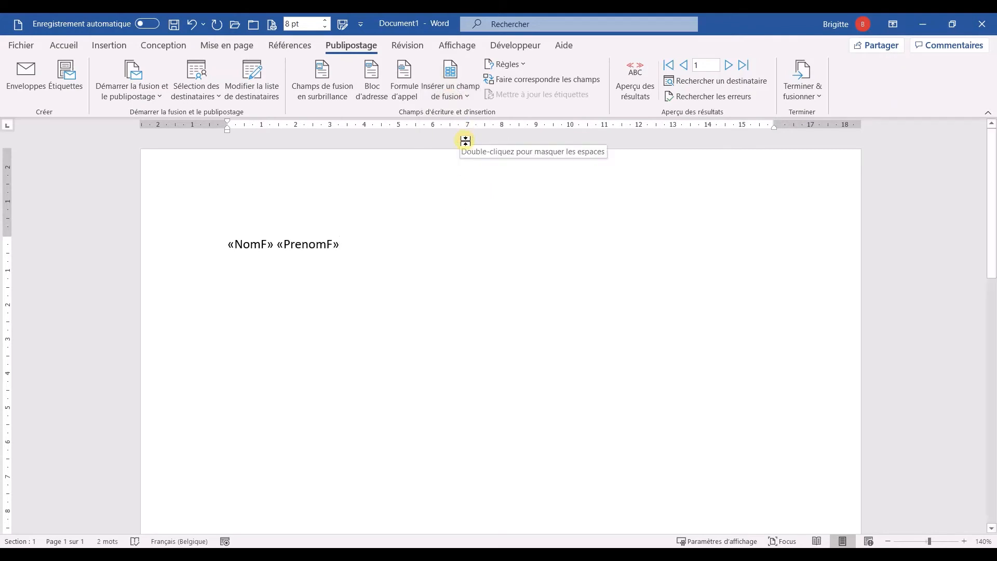
key(Return)
click(450, 94)
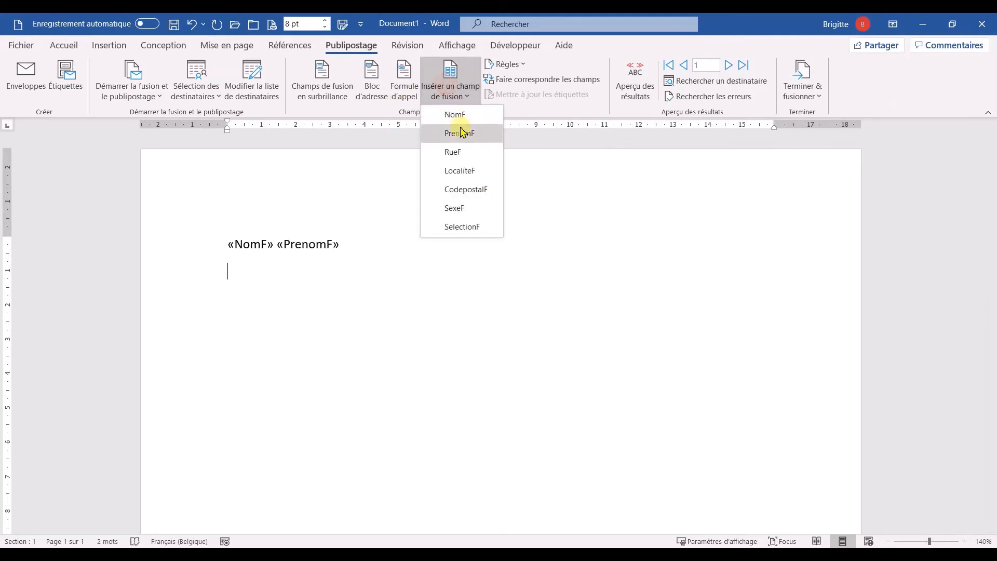
click(460, 152)
key(Return)
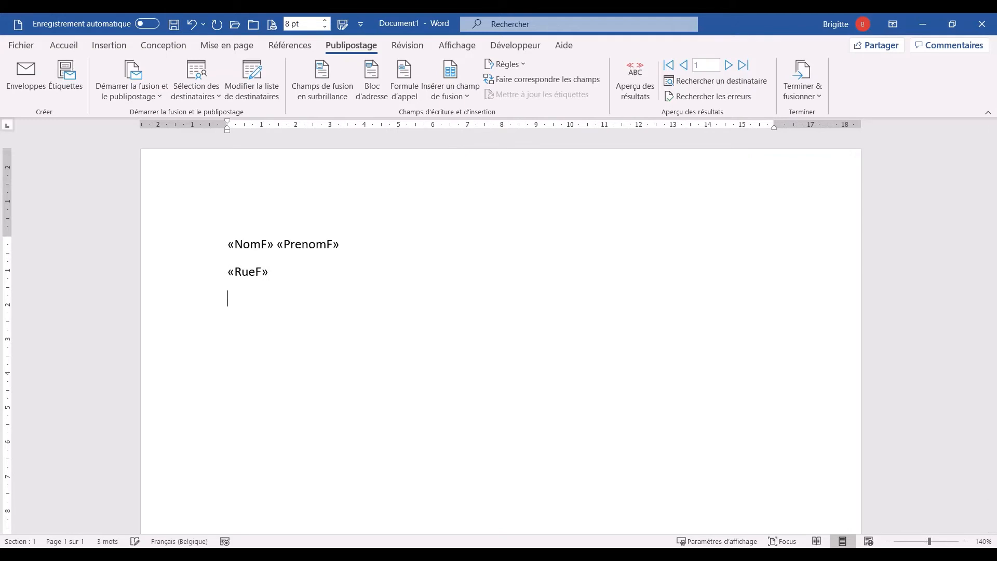
Insert the merge fields CodepostalF and LocaliteF, separated by a space, on the third line, and leave blank space below the address.
click(450, 72)
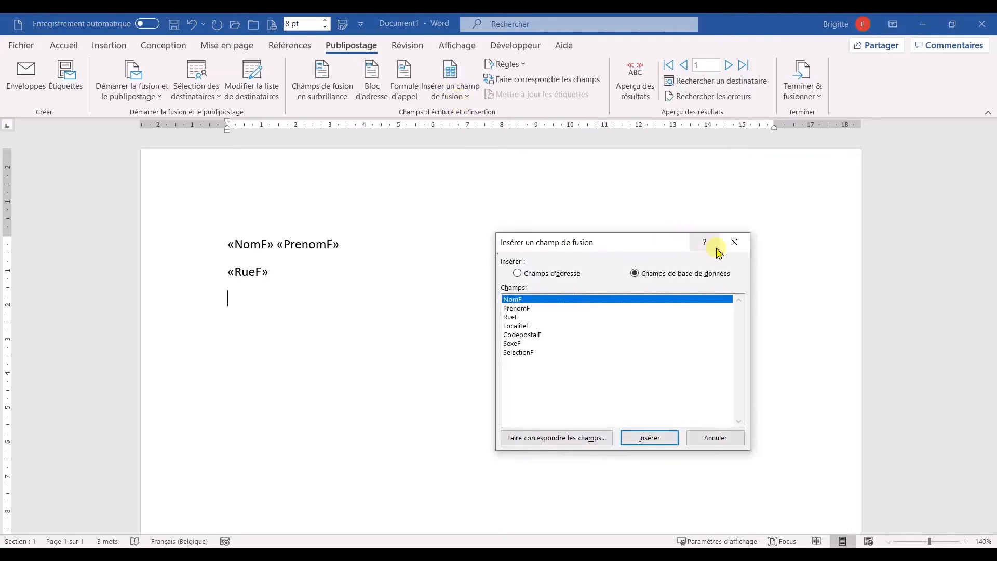
click(734, 242)
click(450, 94)
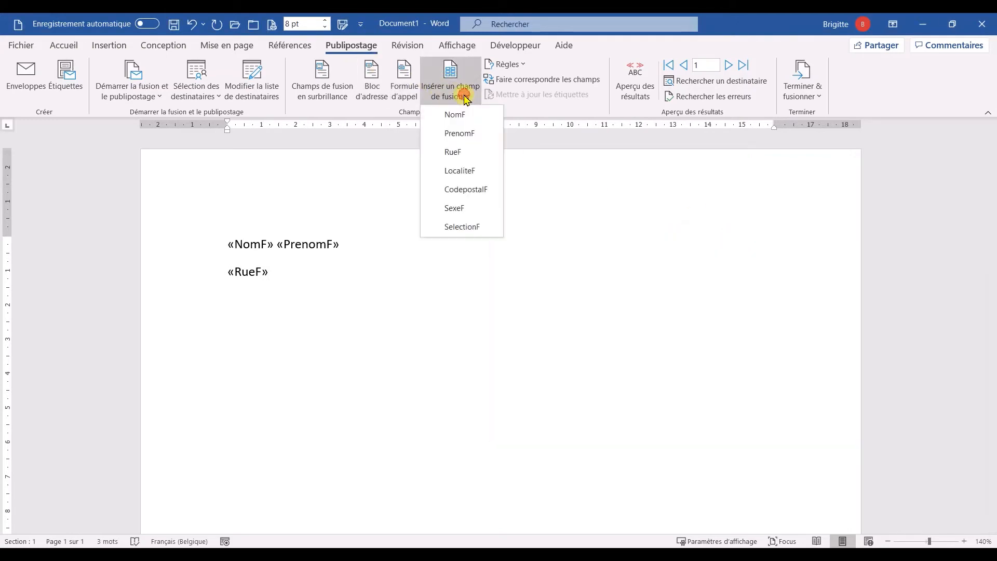
click(482, 190)
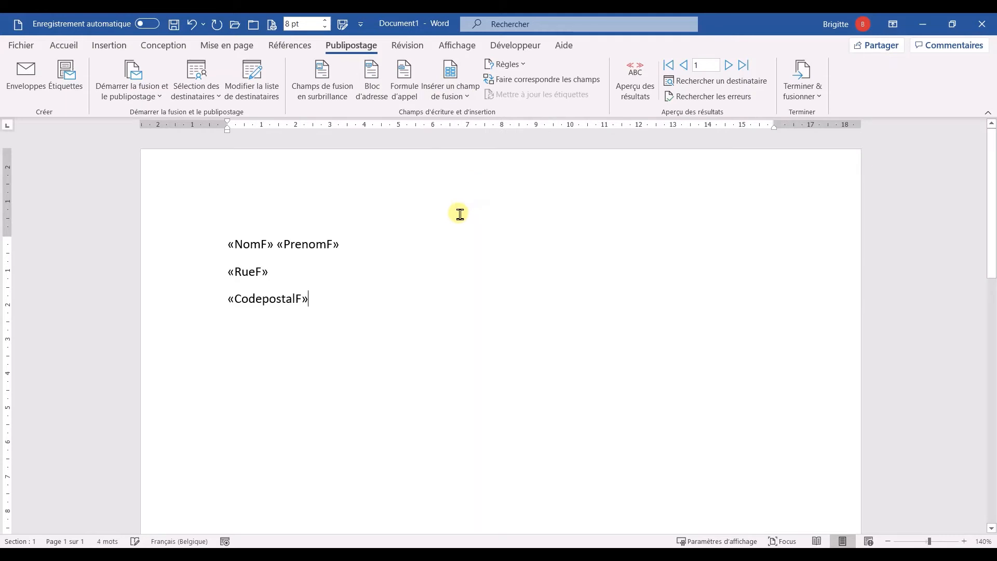
click(450, 96)
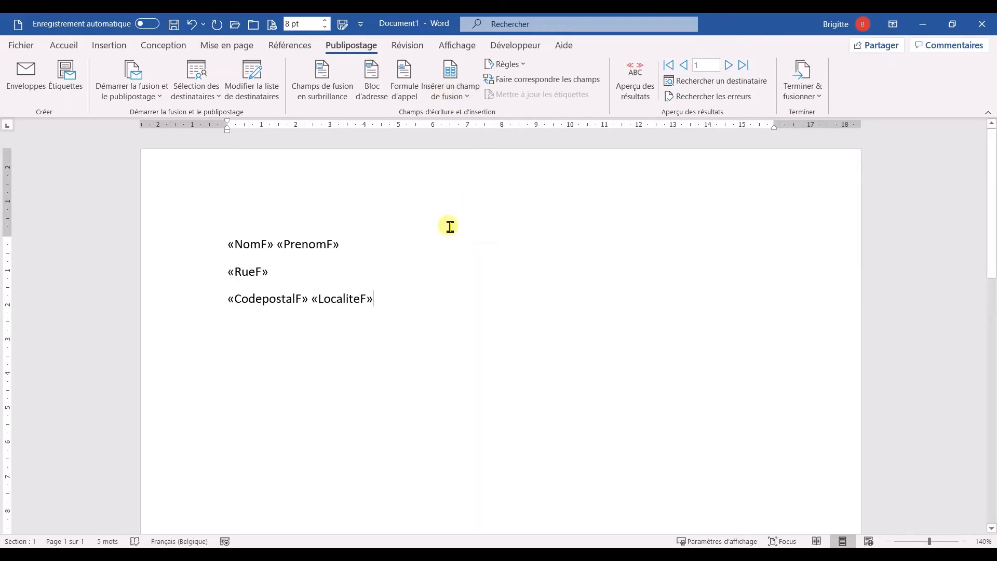
drag(375, 299, 241, 314)
click(377, 307)
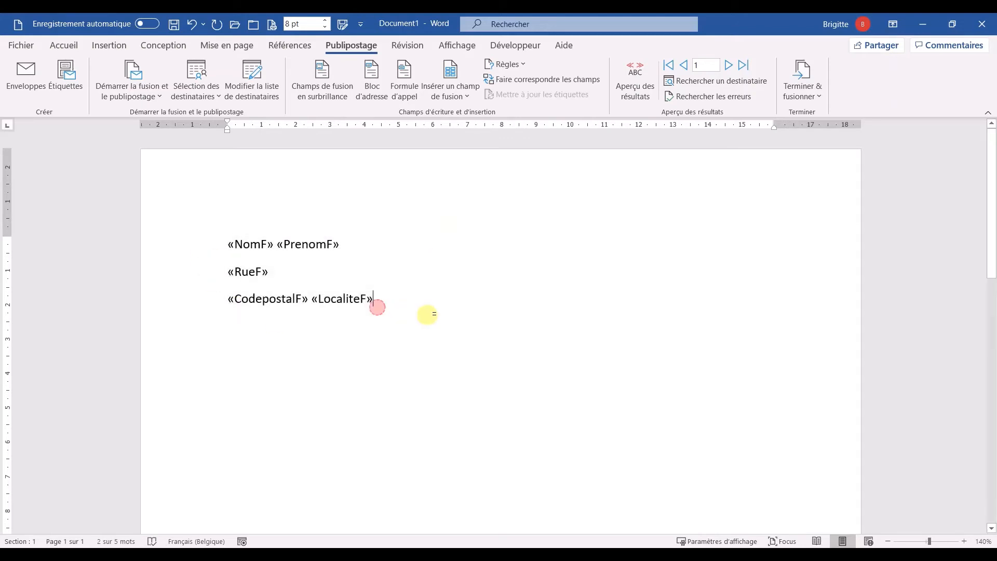
key(Return)
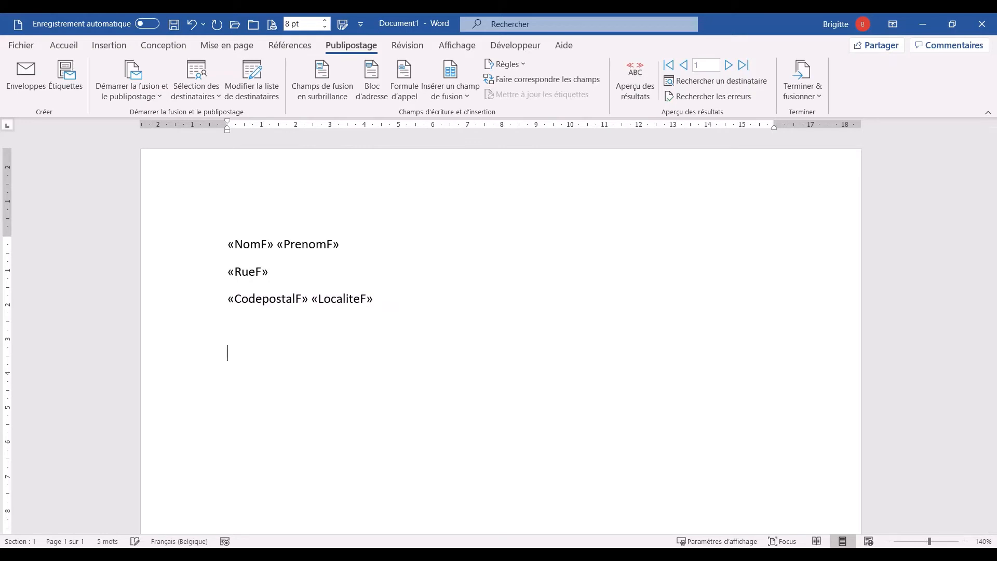
Italicize the three address lines of merge fields and remove the space after their paragraphs.
drag(381, 300, 247, 244)
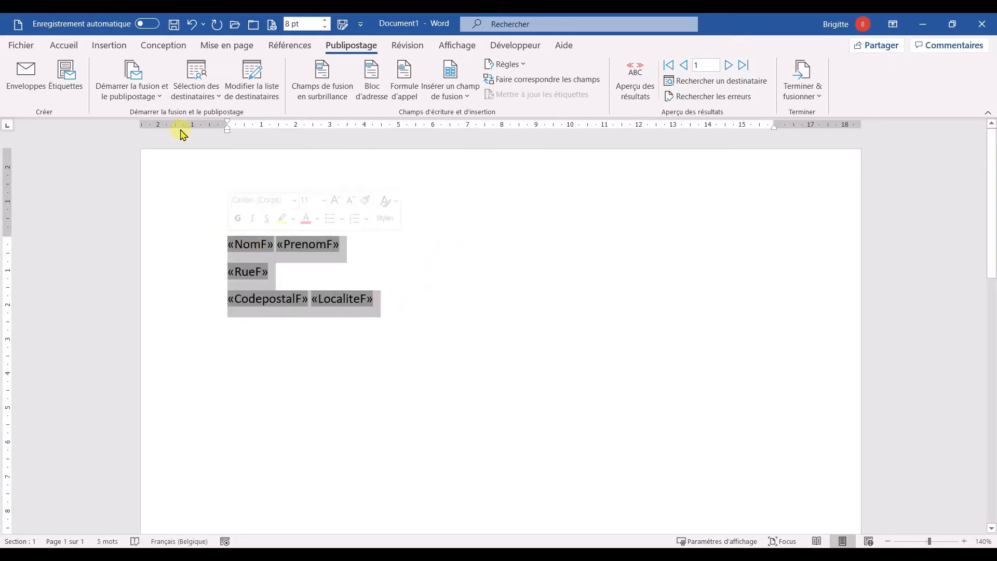
click(64, 45)
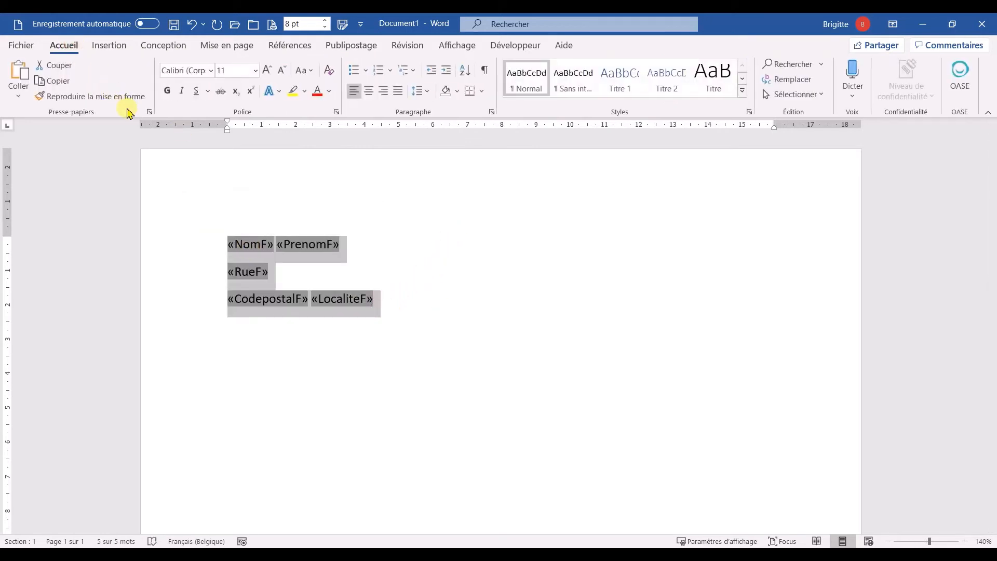
click(181, 91)
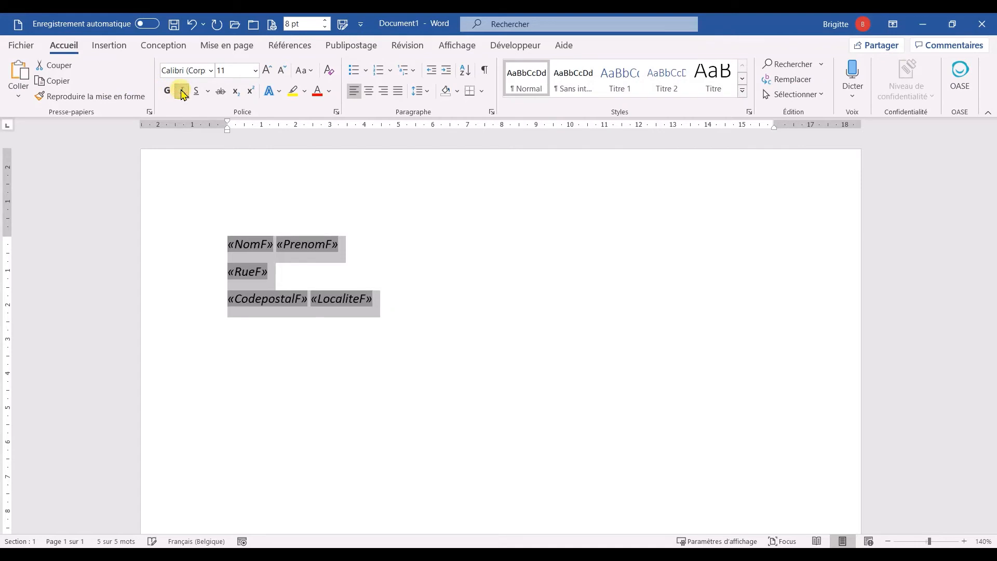
click(420, 91)
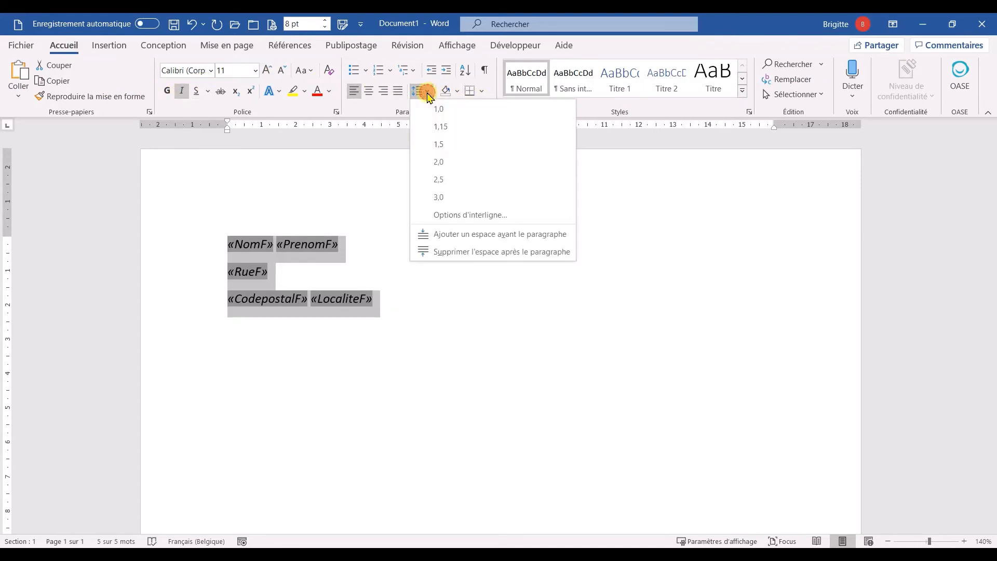
click(462, 251)
click(407, 291)
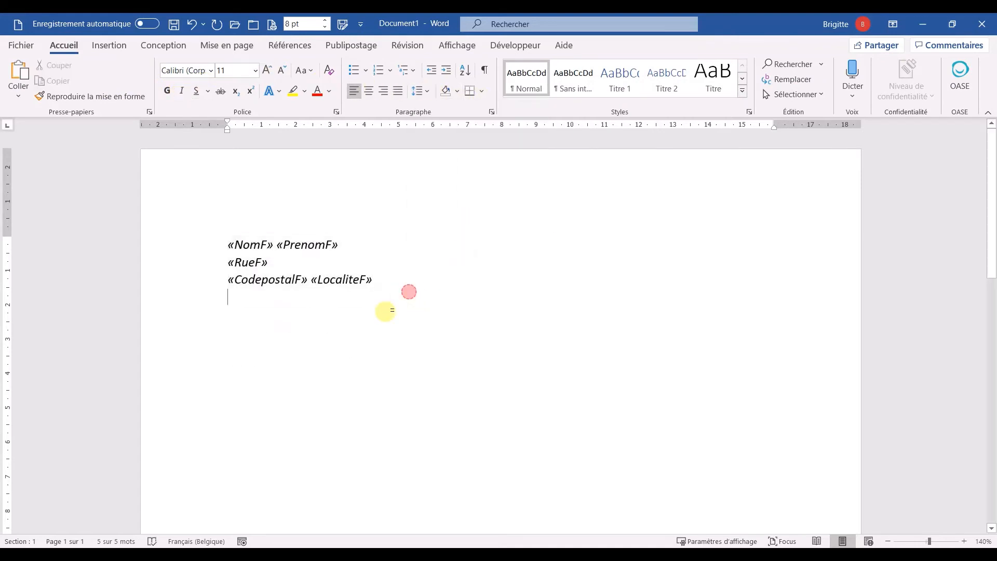
Write a salutation below the address made of "Cher", the merge field PrenomF and a comma.
double_click(230, 327)
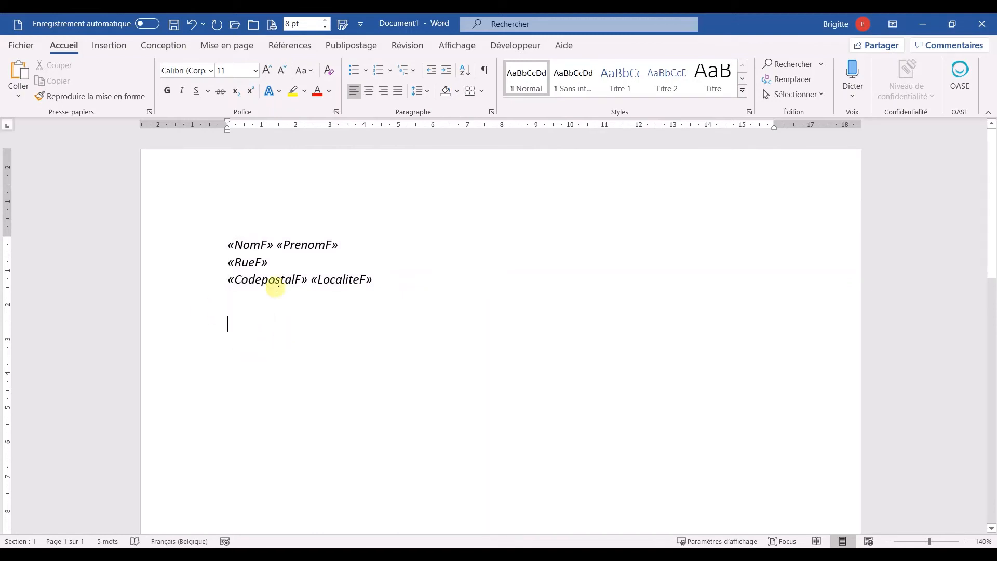
click(359, 47)
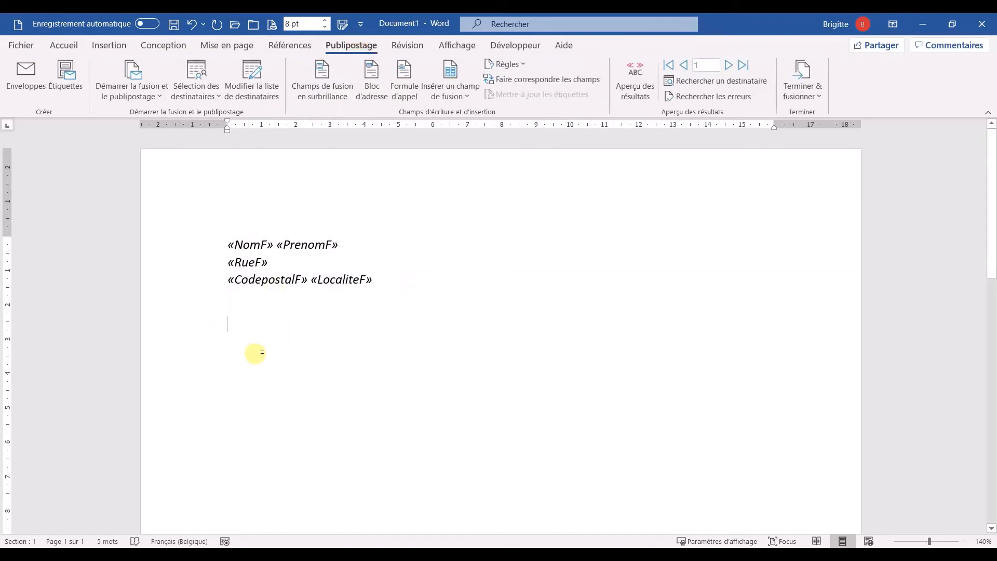
text(Cher)
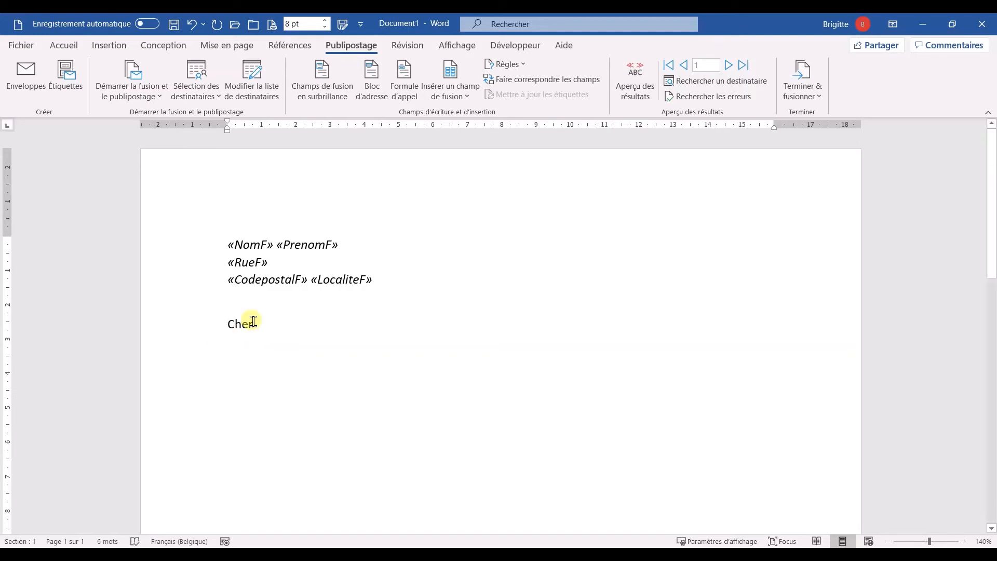
click(452, 97)
click(462, 134)
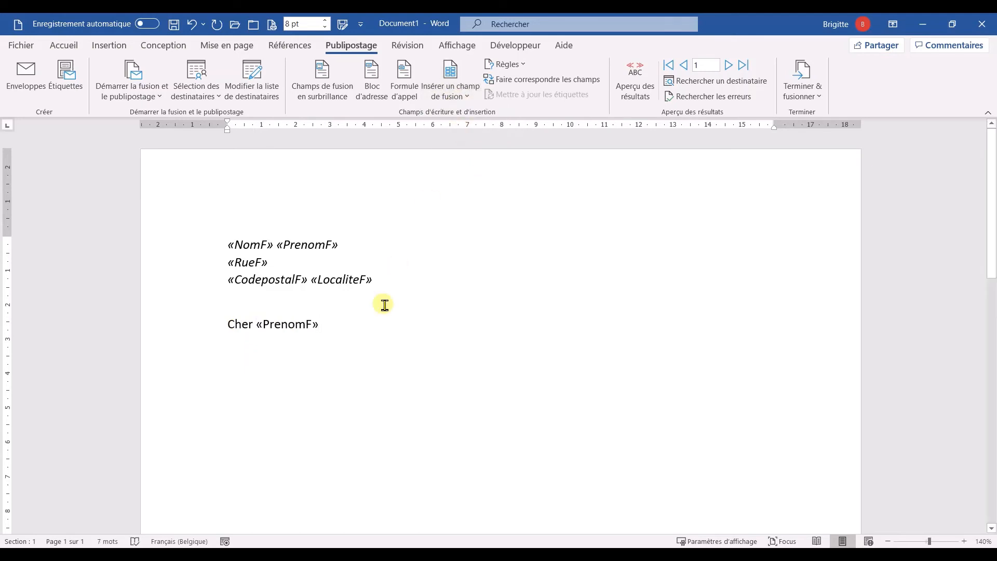
text(,)
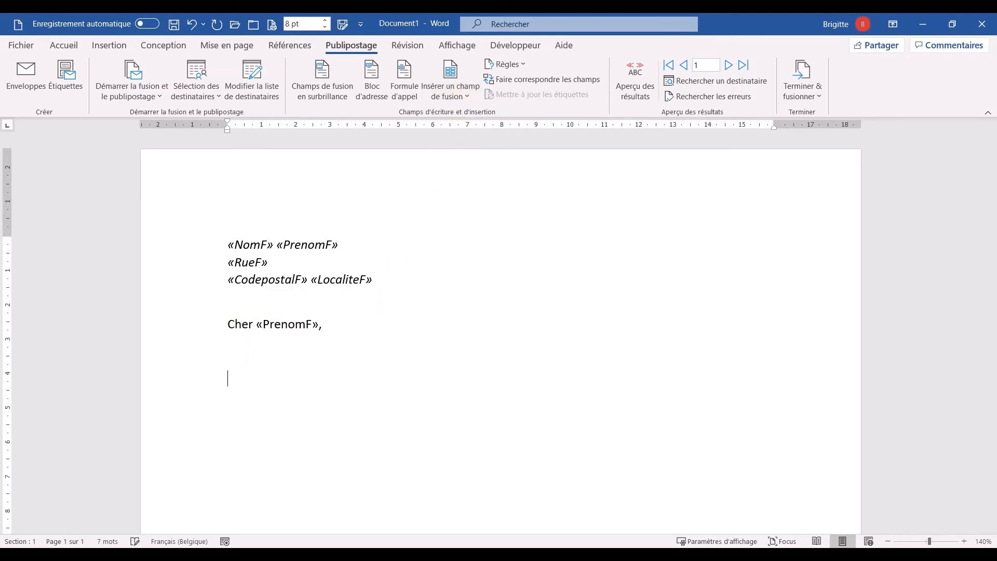
Leave a blank paragraph below the salutation and write the body text "Bla Bla...".
key(Return)
key(Return)
text(Bla Bla...)
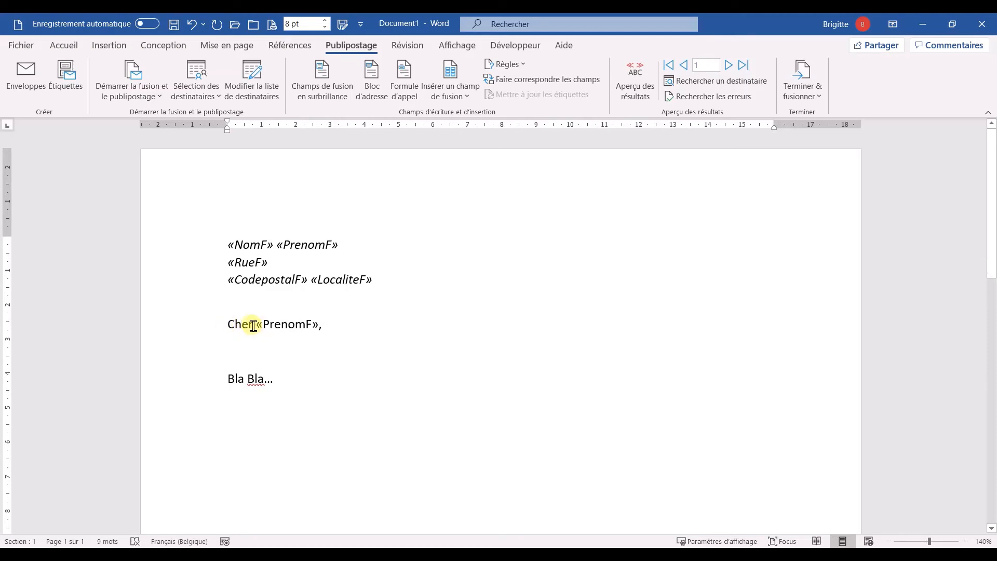
Replace the word "Cher" in the salutation with an If-Then-Else rule that inserts "Chère " when SexeF equals F and "Cher " otherwise.
drag(255, 322, 227, 324)
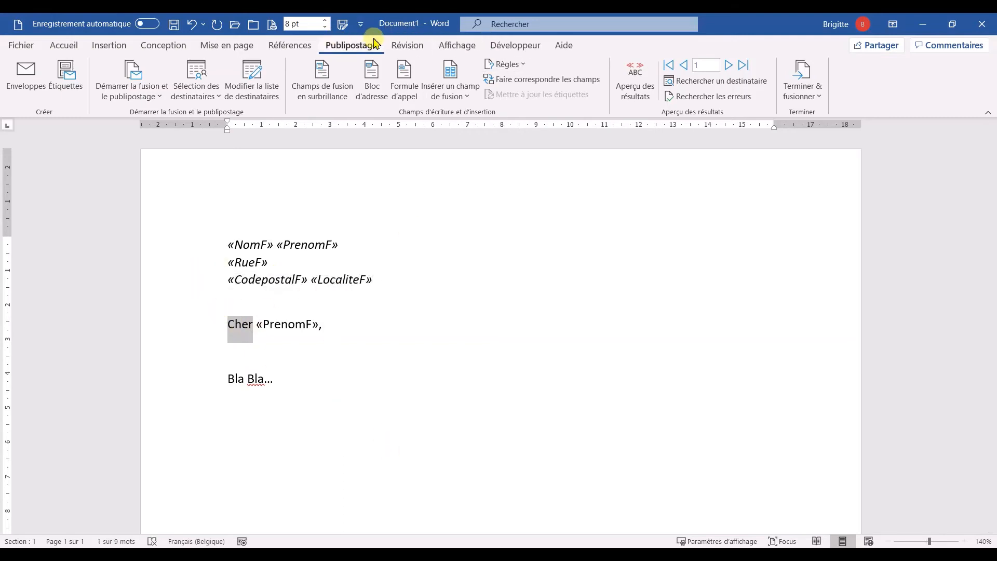
click(521, 66)
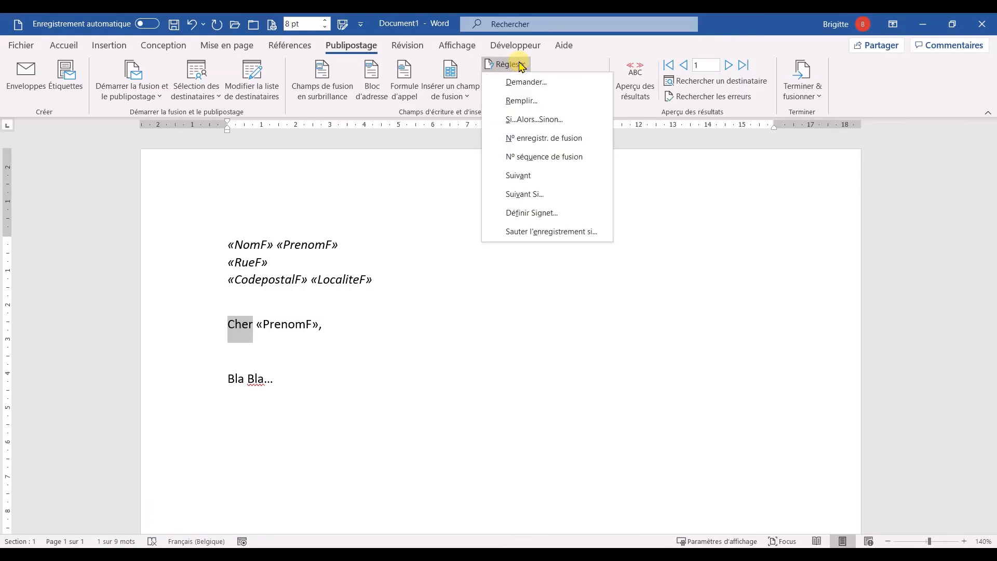
click(526, 120)
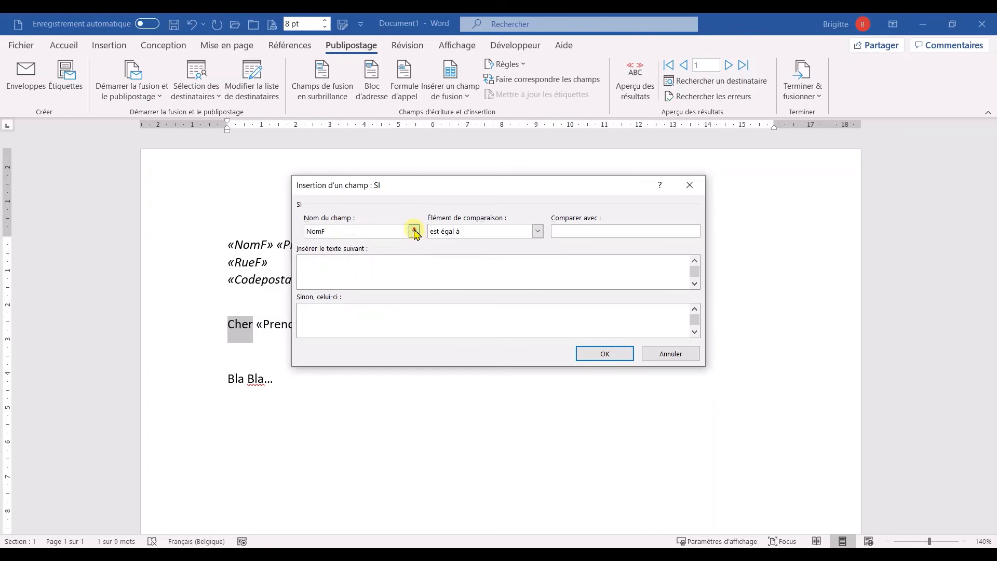
click(414, 231)
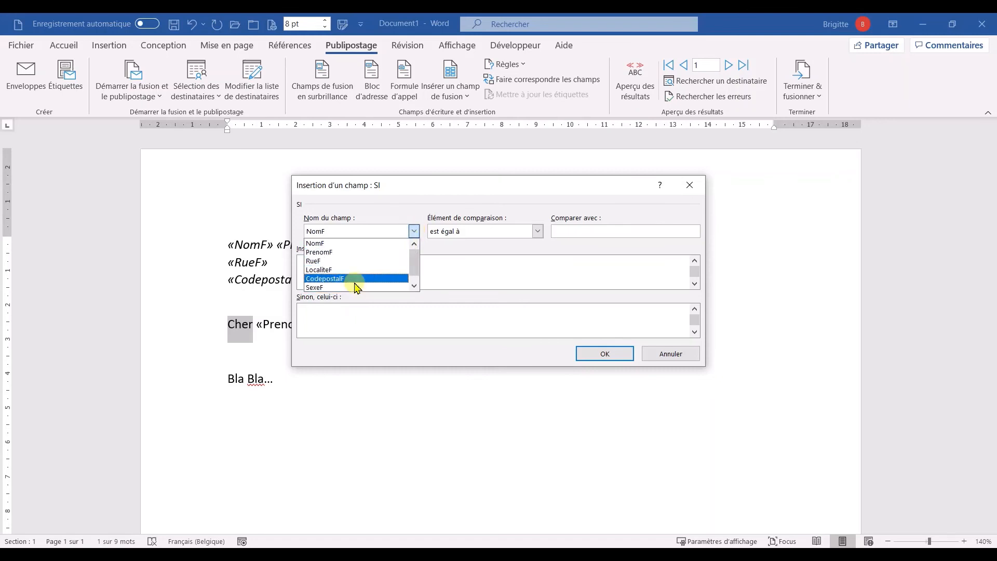
click(336, 288)
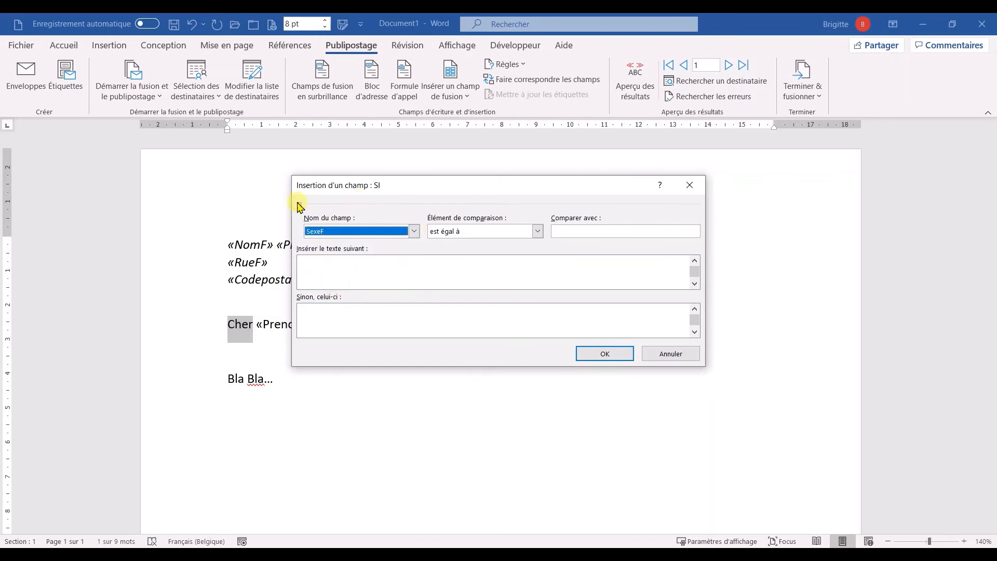
click(596, 235)
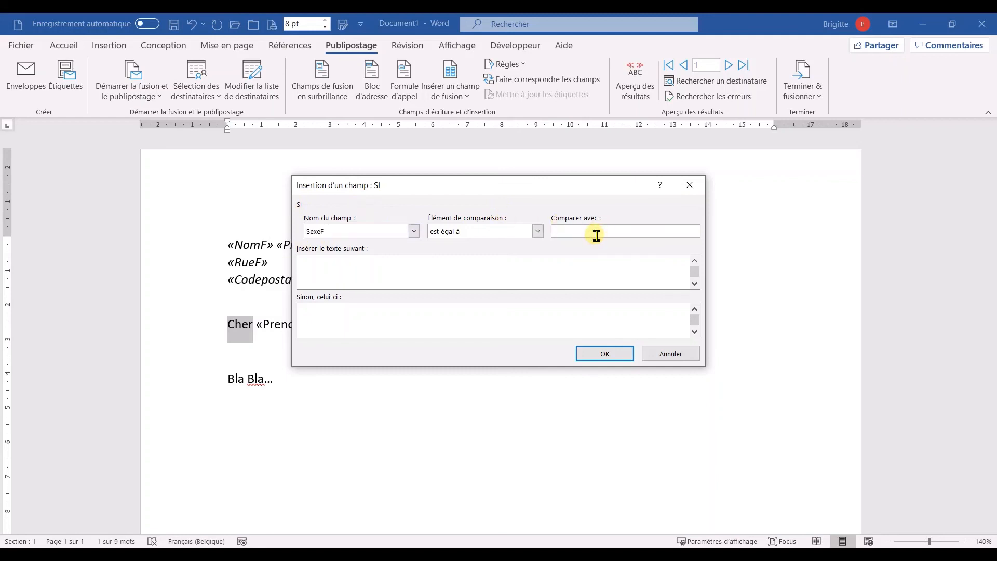
text(F)
click(338, 260)
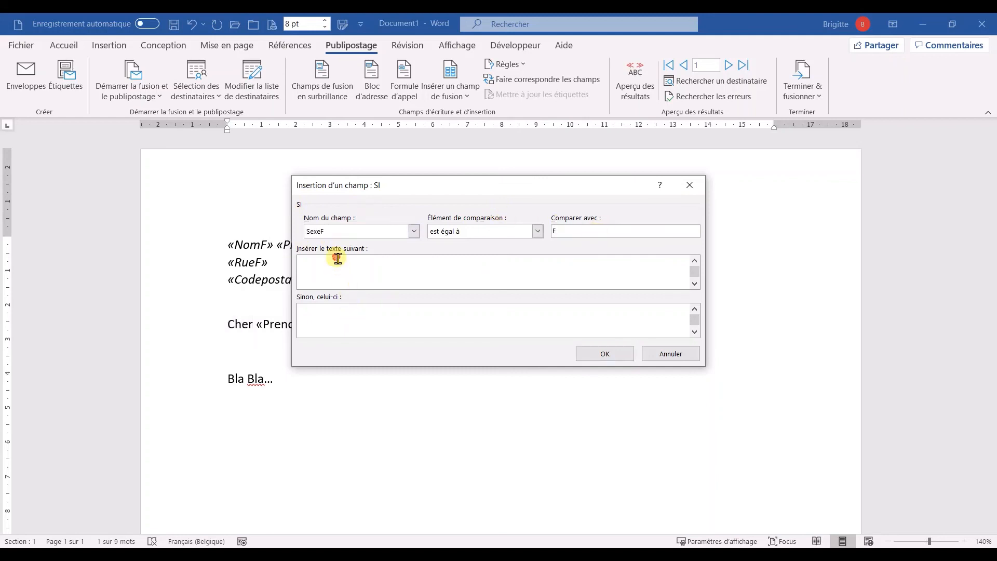
text(Chère)
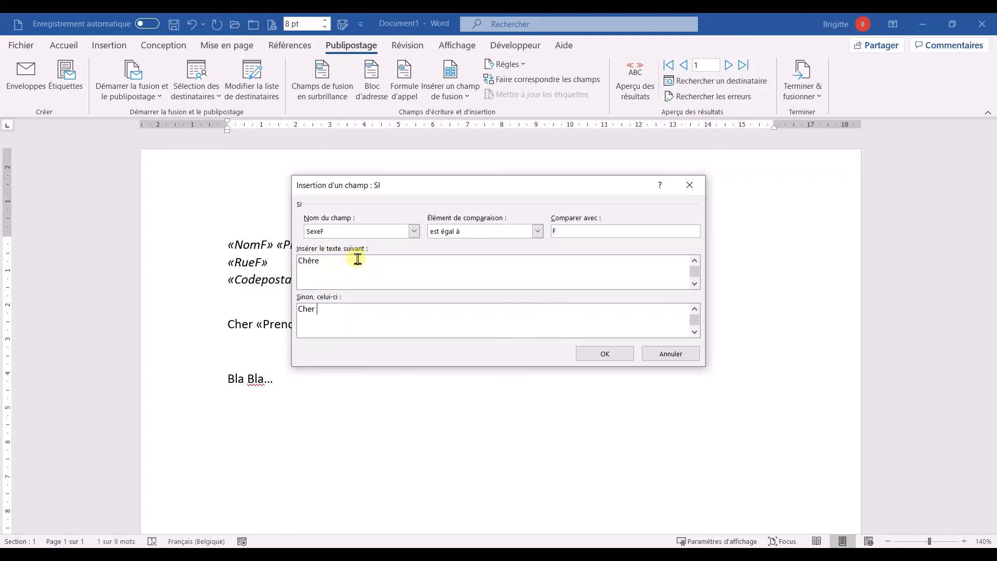
click(322, 260)
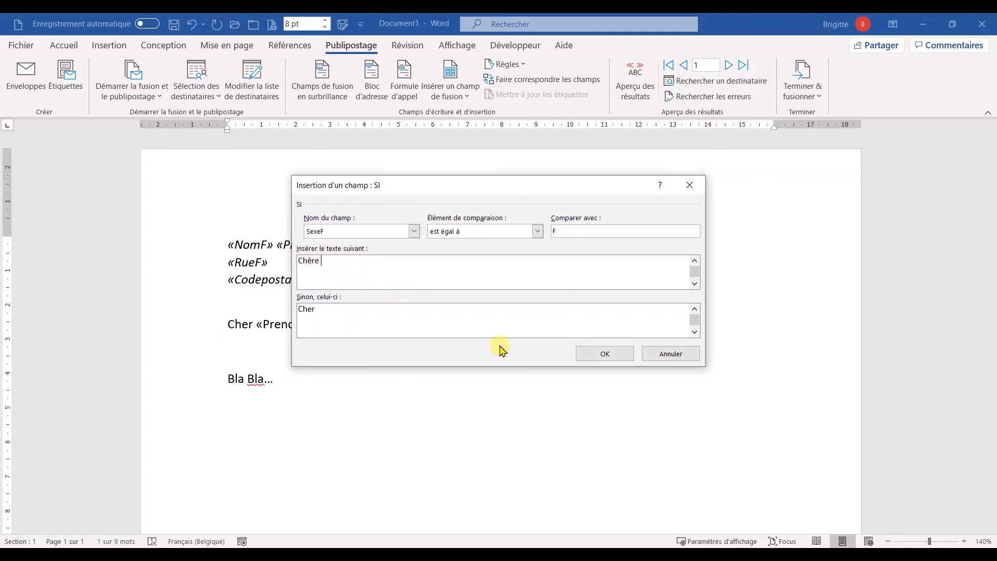
click(605, 353)
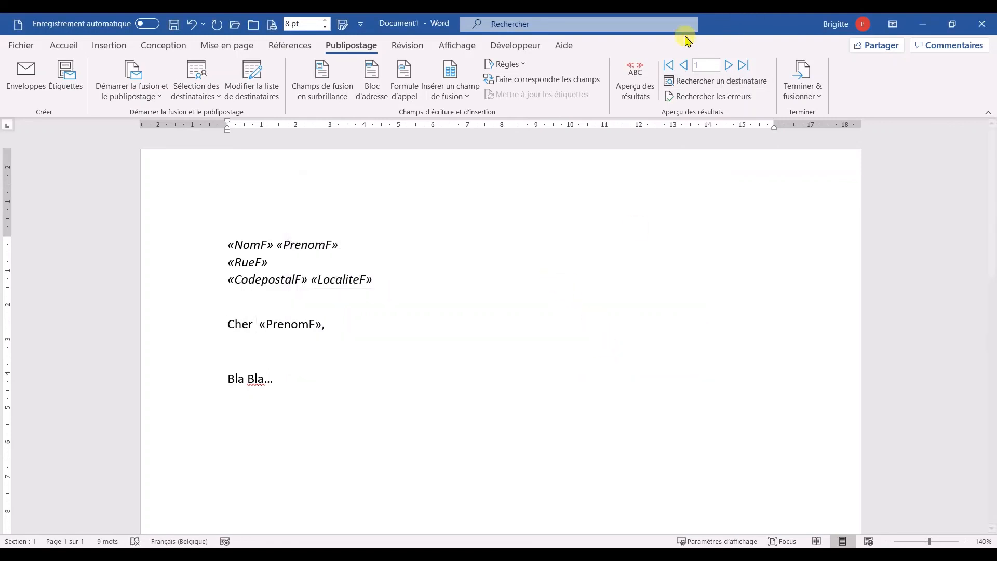
Preview the merge results and go through the recipients up to record 9 to check addresses and salutations.
click(639, 76)
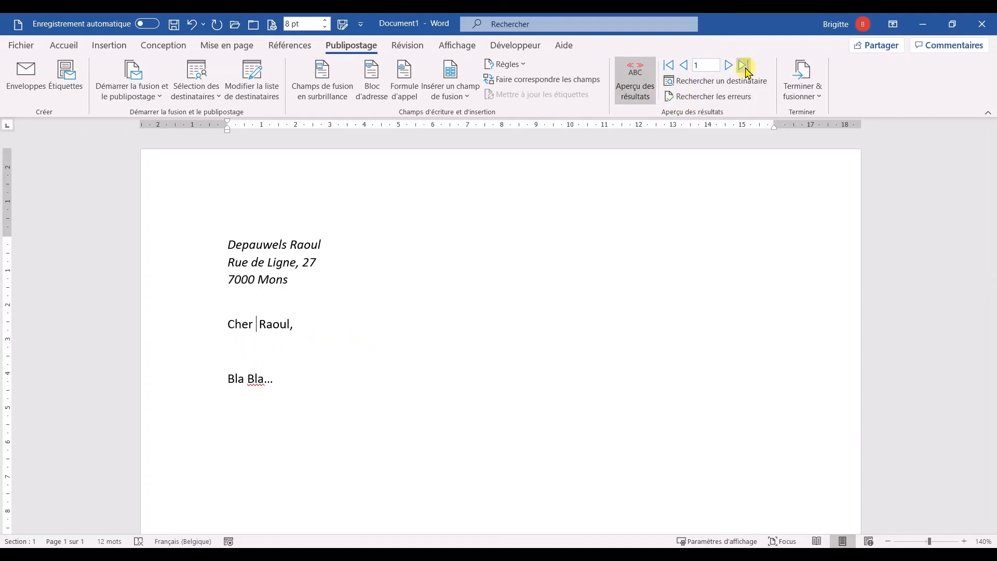
click(729, 65)
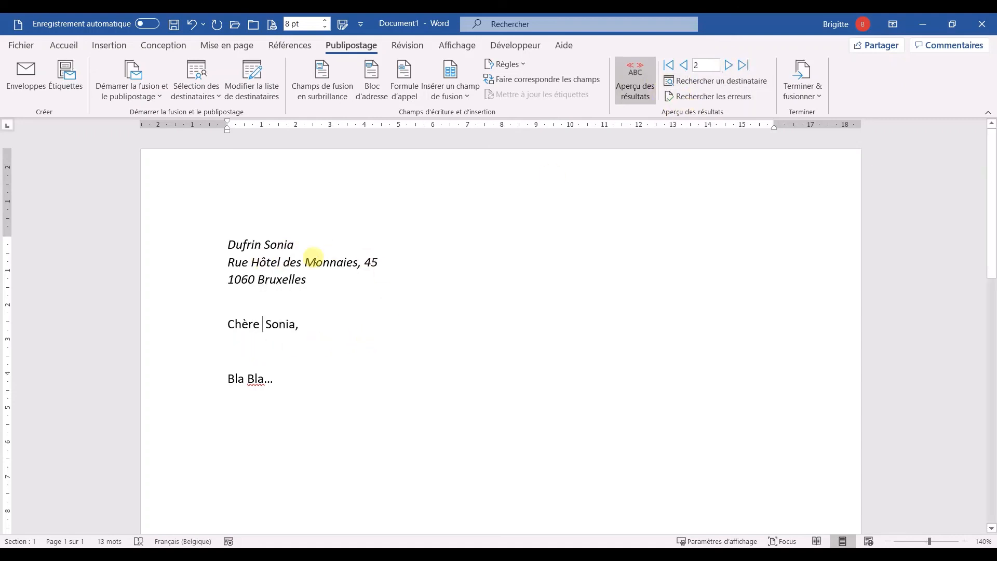
click(730, 66)
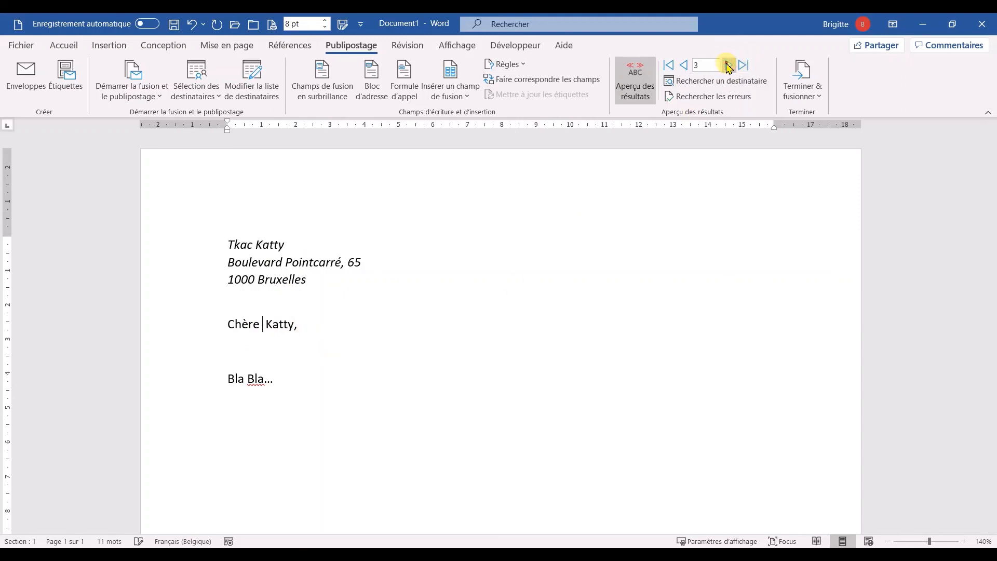
click(730, 65)
click(730, 66)
click(729, 66)
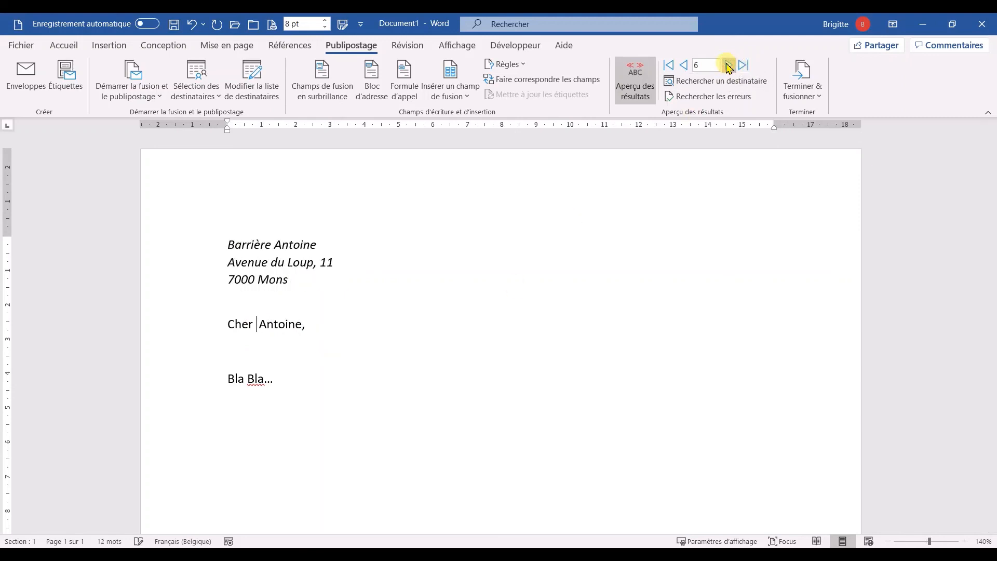
click(729, 66)
click(729, 66)
click(729, 65)
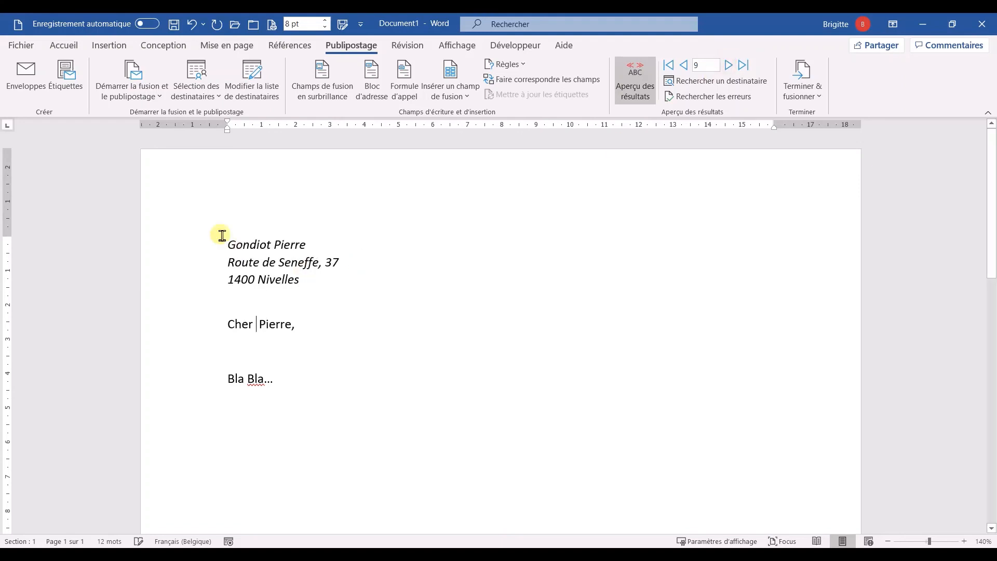